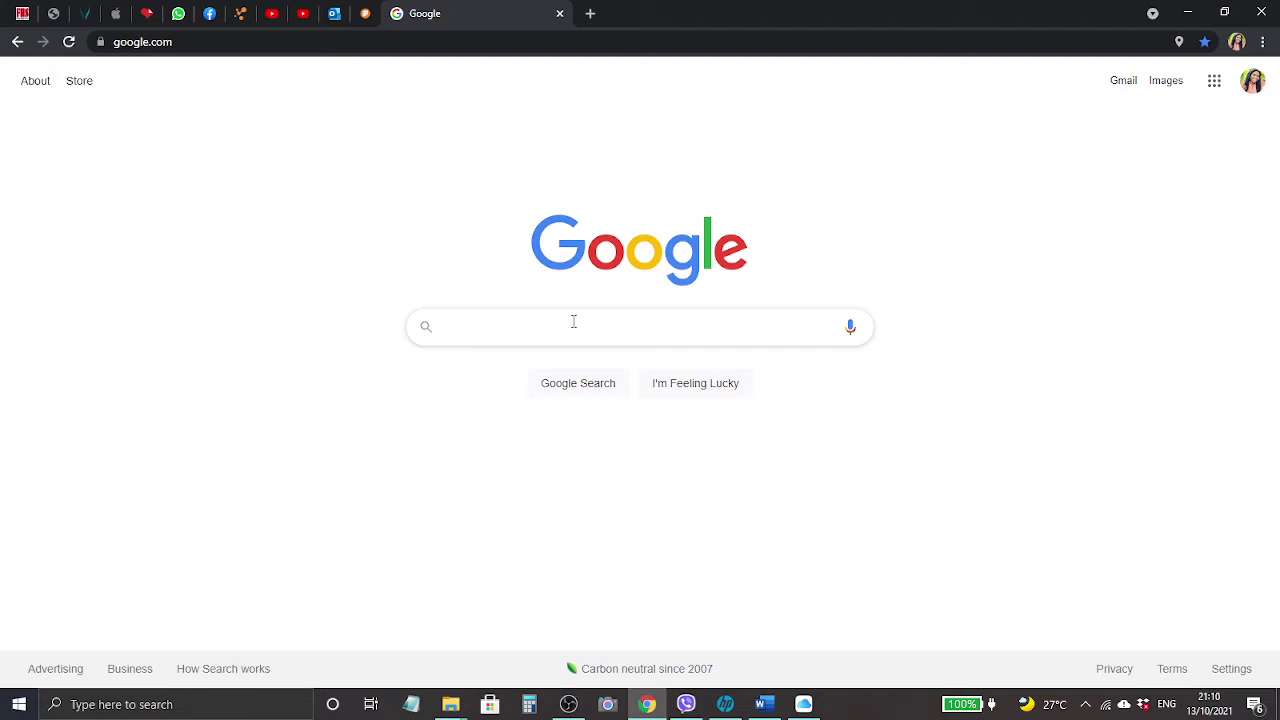
Step: Search Google for 'vfs denmark ghana appointment'
text(vfs)
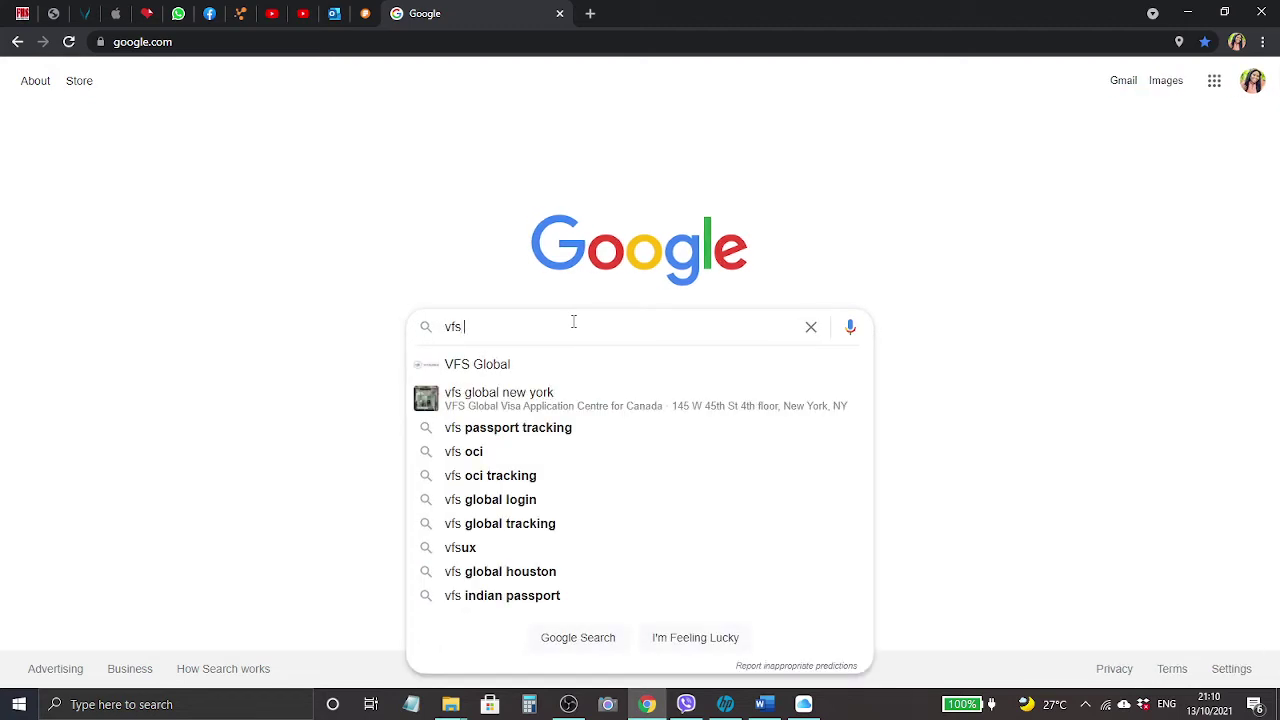
text( denmark)
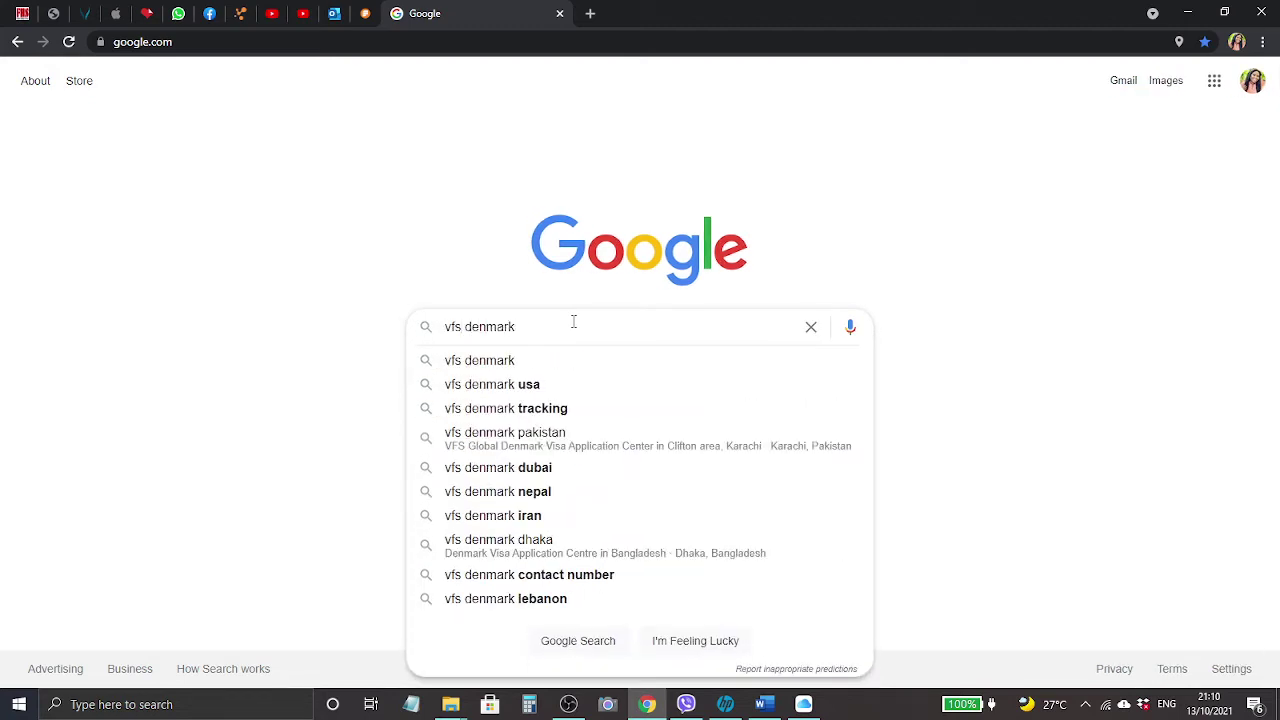
text( ghana)
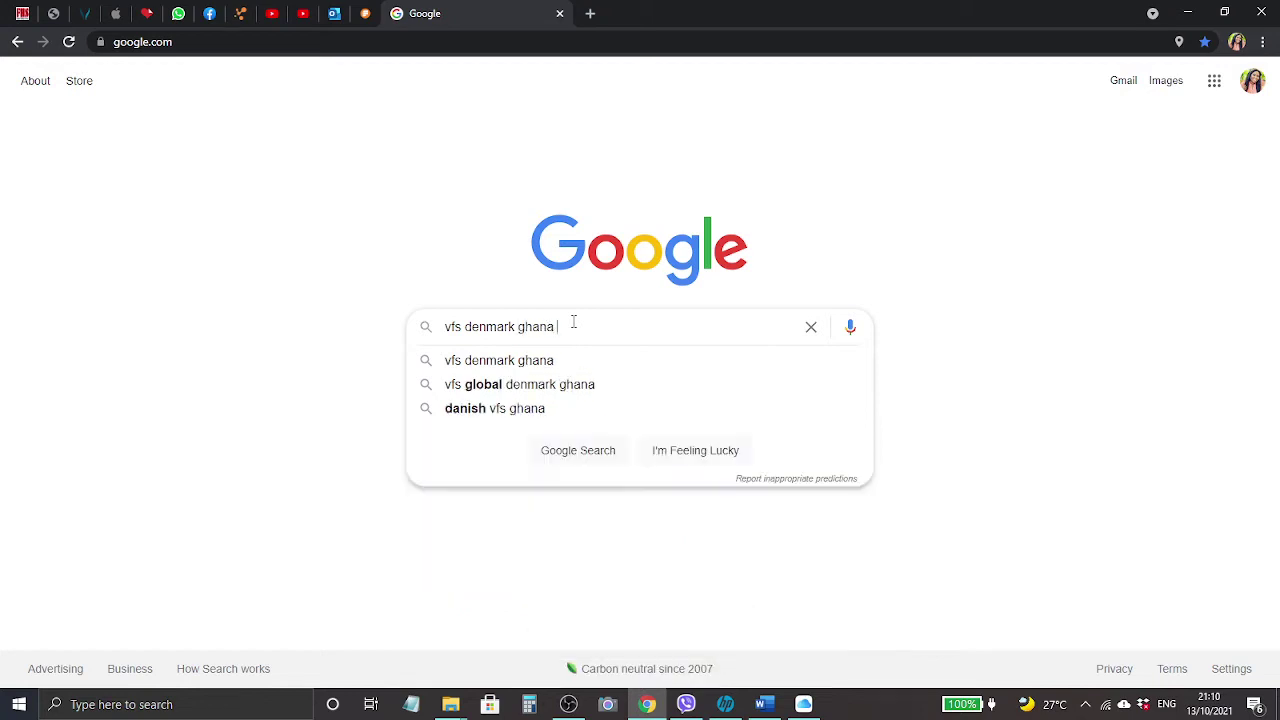
text( appoin)
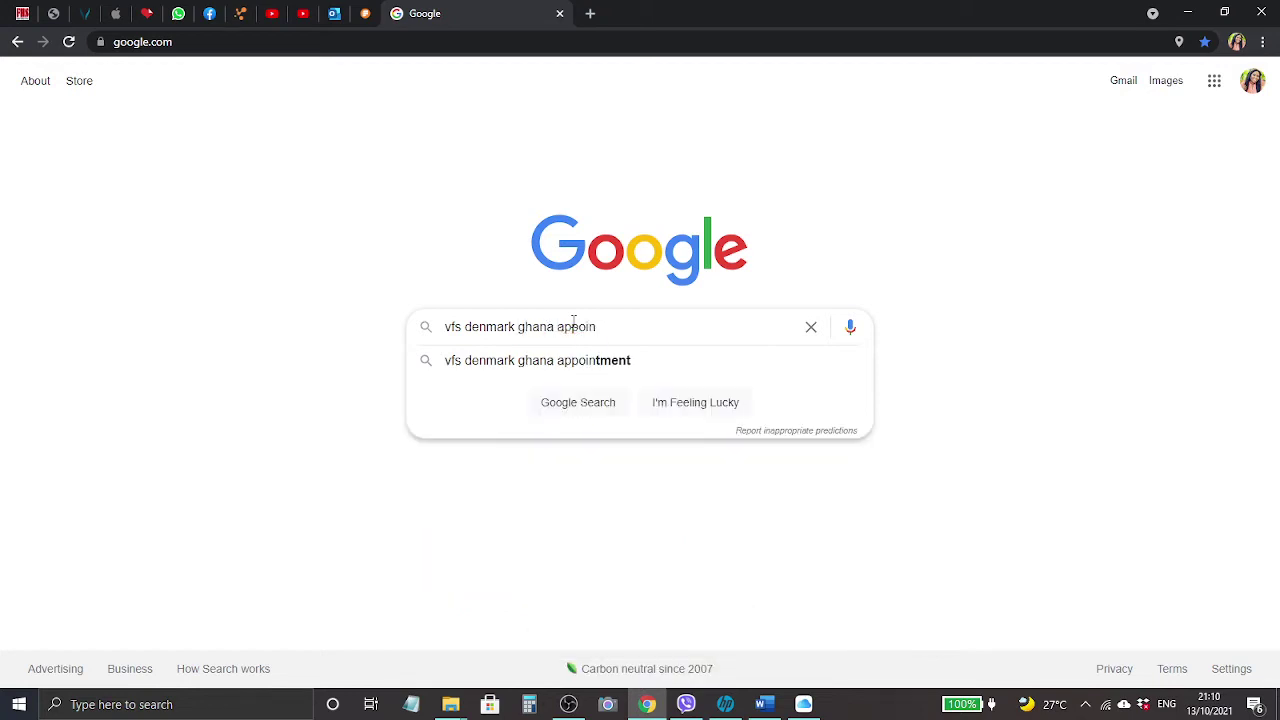
text(tment)
key(Return)
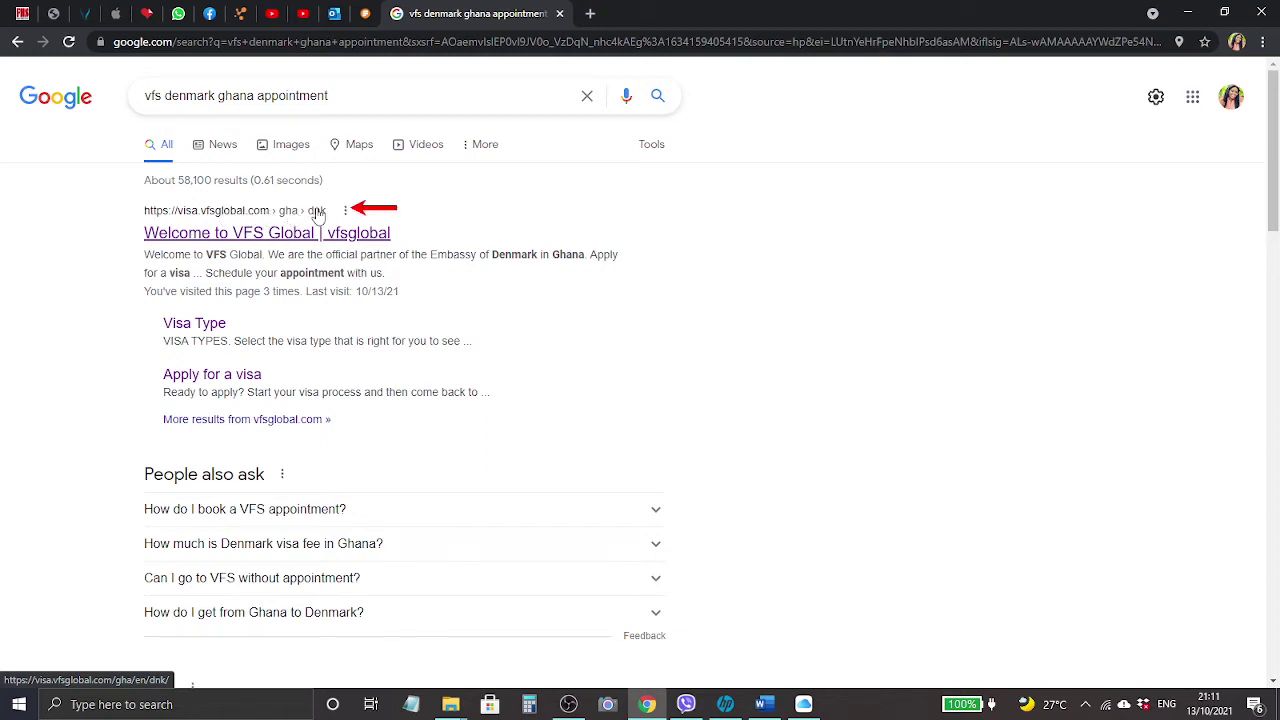
Step: Open the 'Welcome to VFS Global' Denmark–Ghana result and dismiss the Covid-19 notice
click(272, 234)
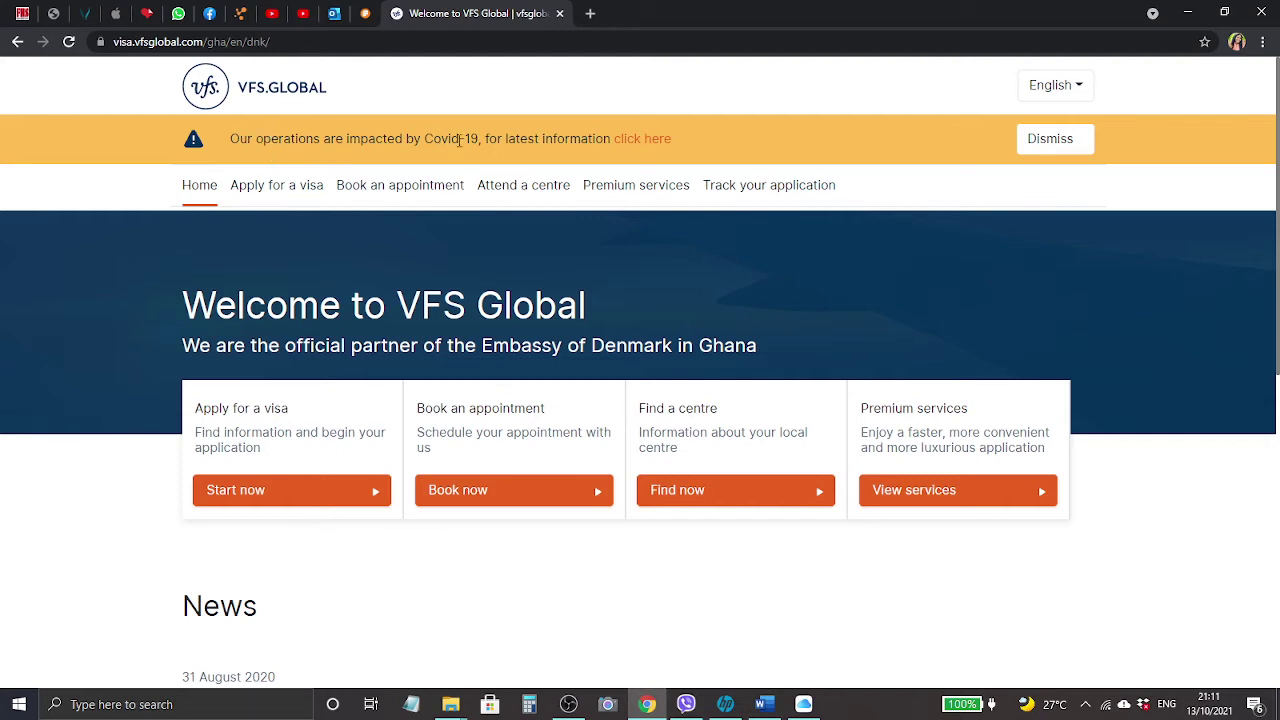
click(1038, 140)
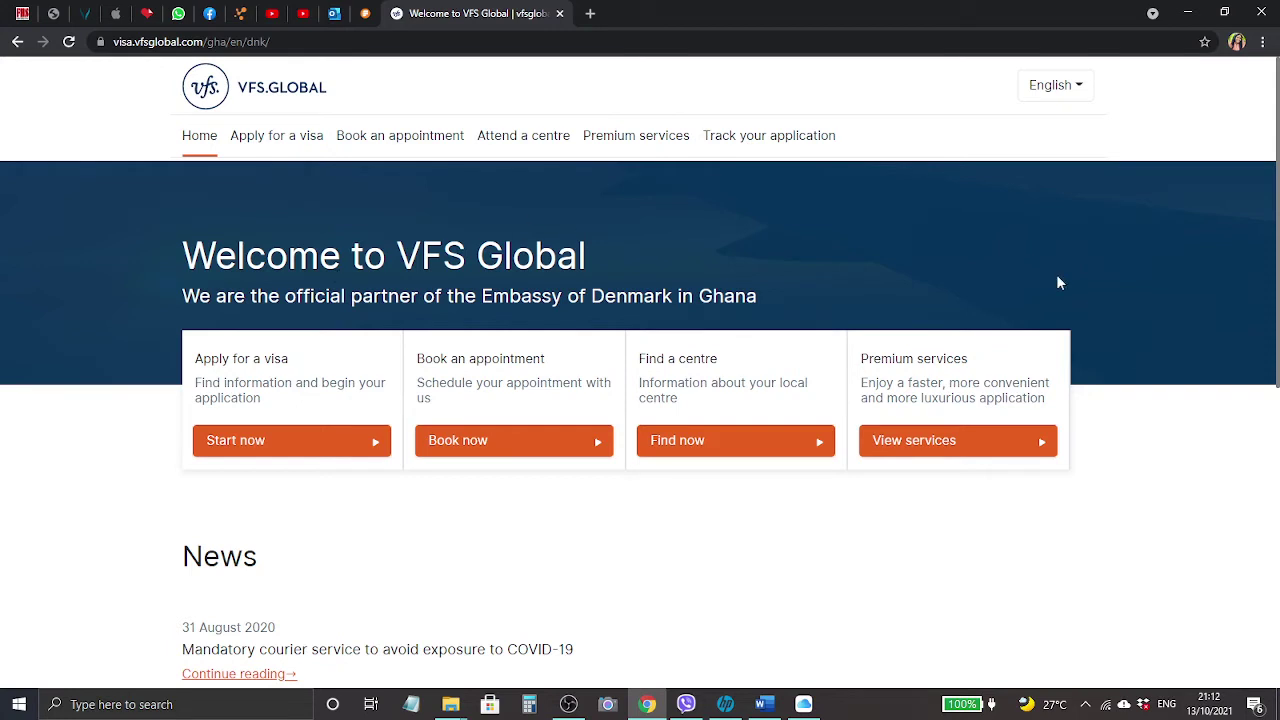
mouse_move(1278, 255)
mouse_down()
mouse_move(1271, 443)
mouse_move(1274, 236)
mouse_up()
Step: Go from 'Apply for a visa' to the 'Book an appointment' page
click(270, 139)
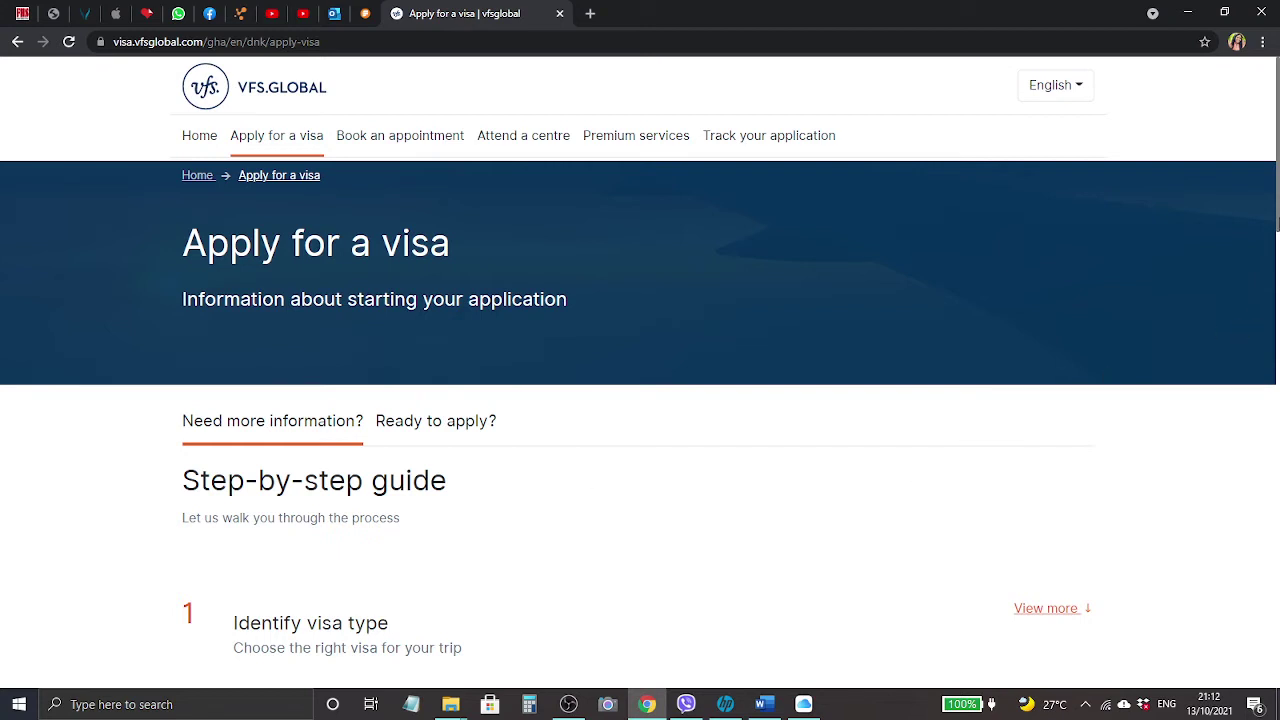
mouse_move(1277, 232)
mouse_down()
mouse_move(1270, 390)
mouse_move(1276, 232)
mouse_up()
click(394, 140)
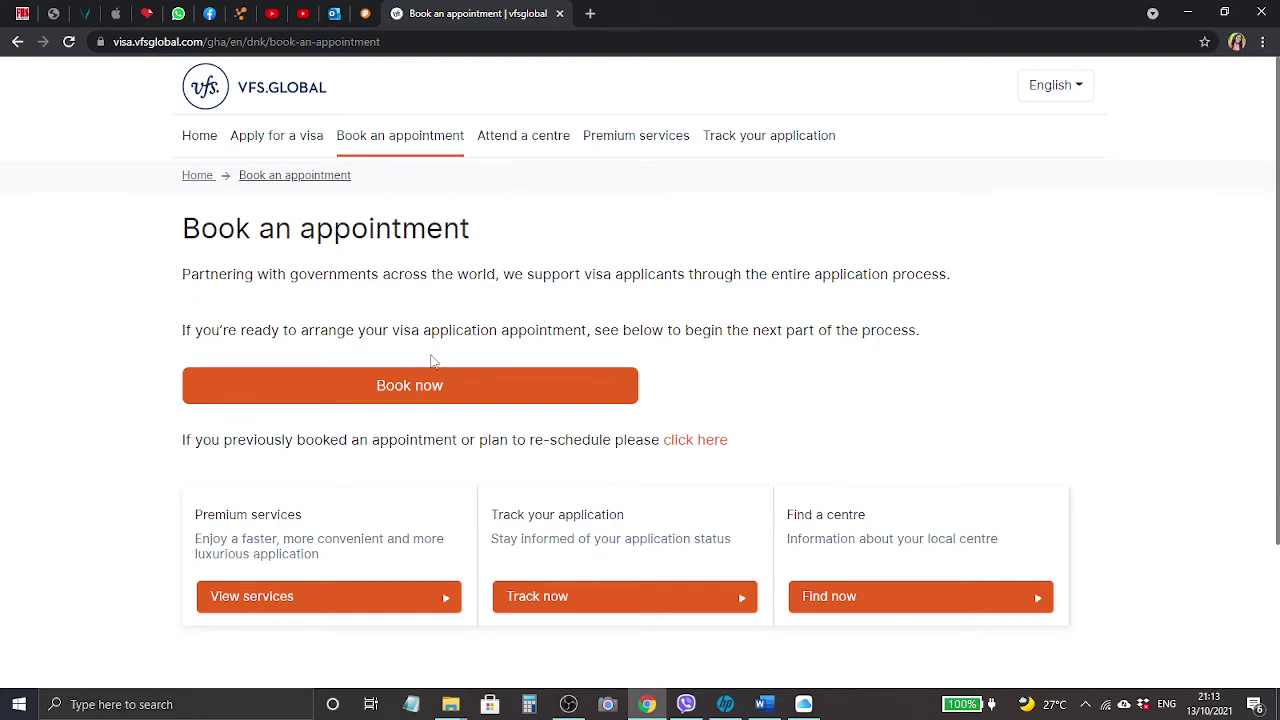
Step: Choose Book now and sign in using the saved account login
click(440, 390)
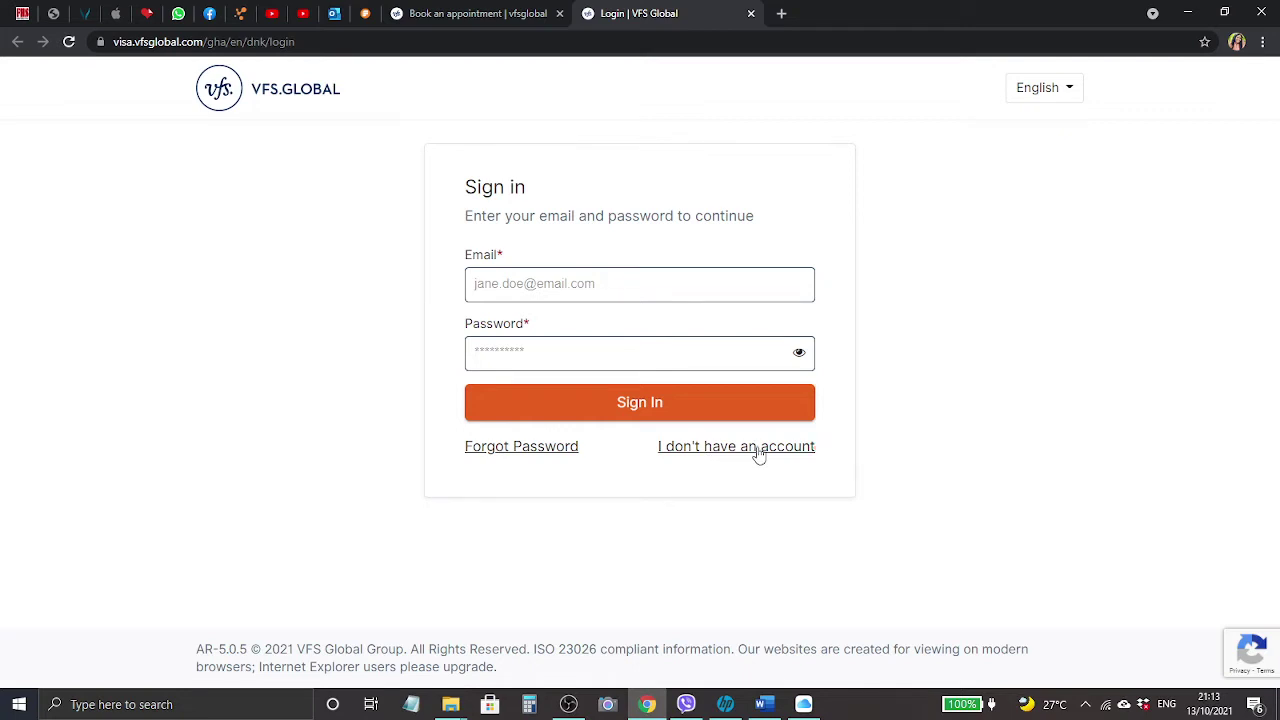
click(640, 284)
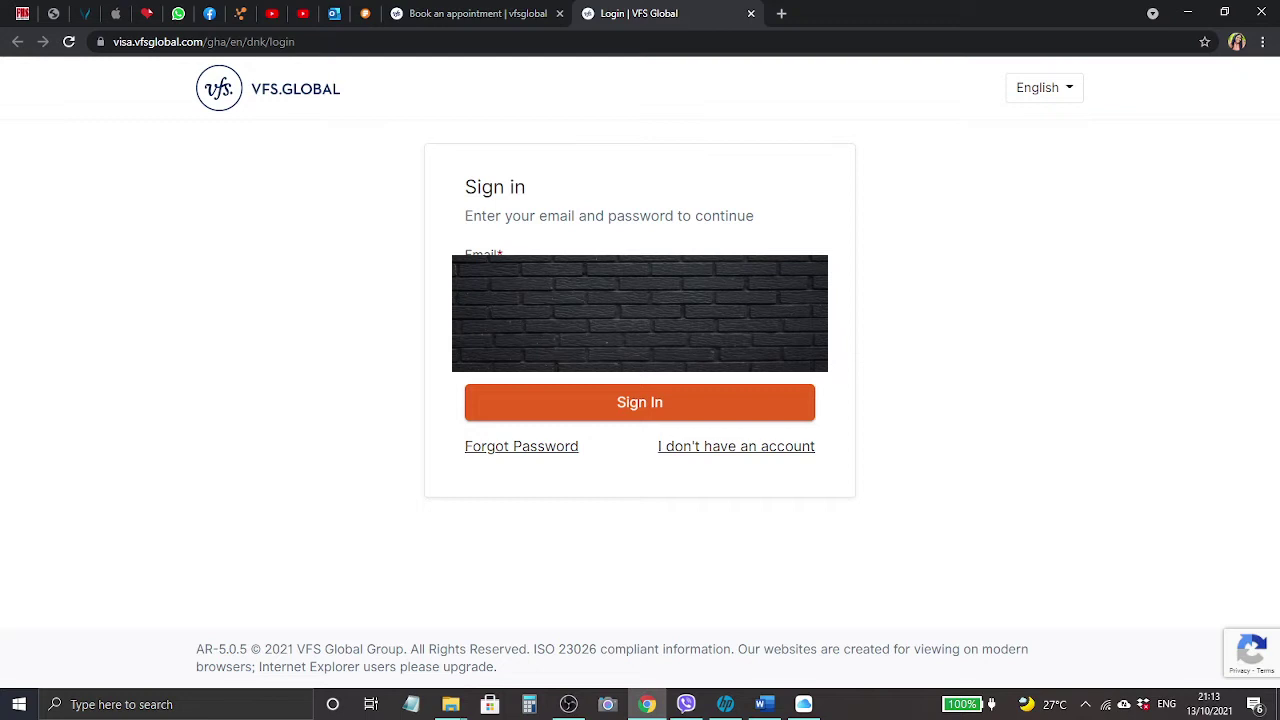
click(641, 403)
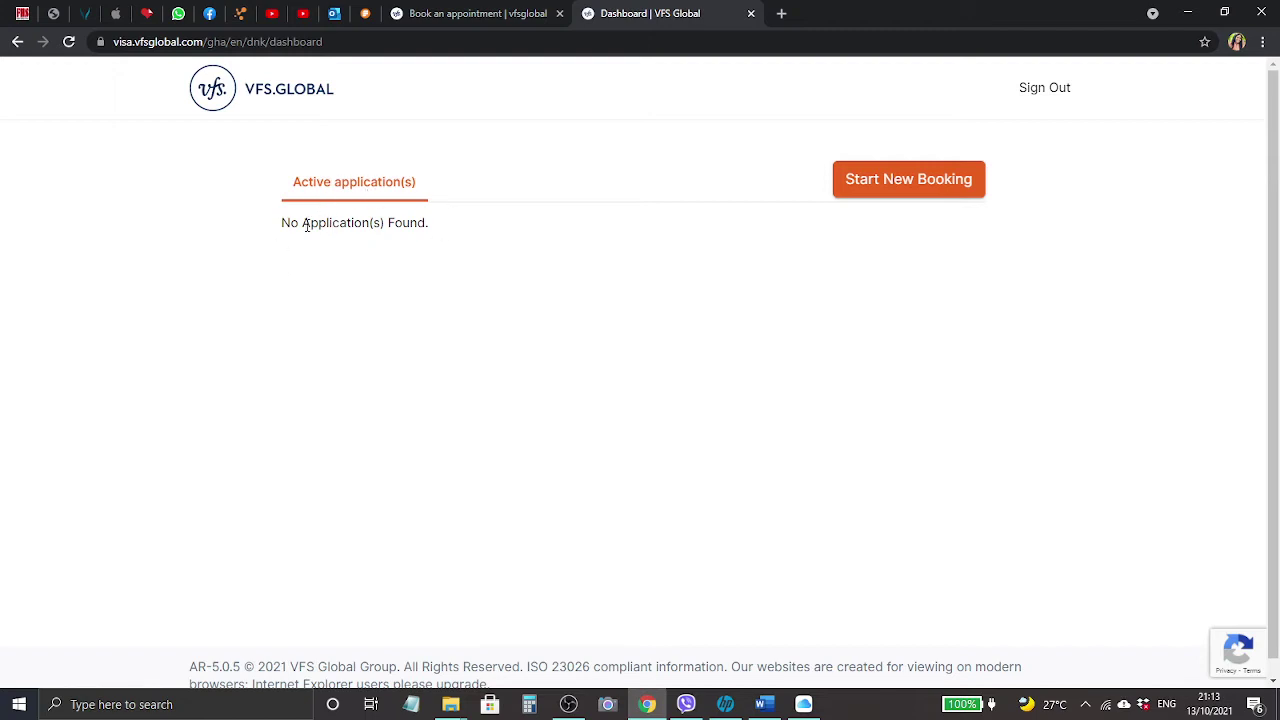
Step: Start a new booking for the Accra centre and view the earliest slot, 15/10/2021
click(890, 180)
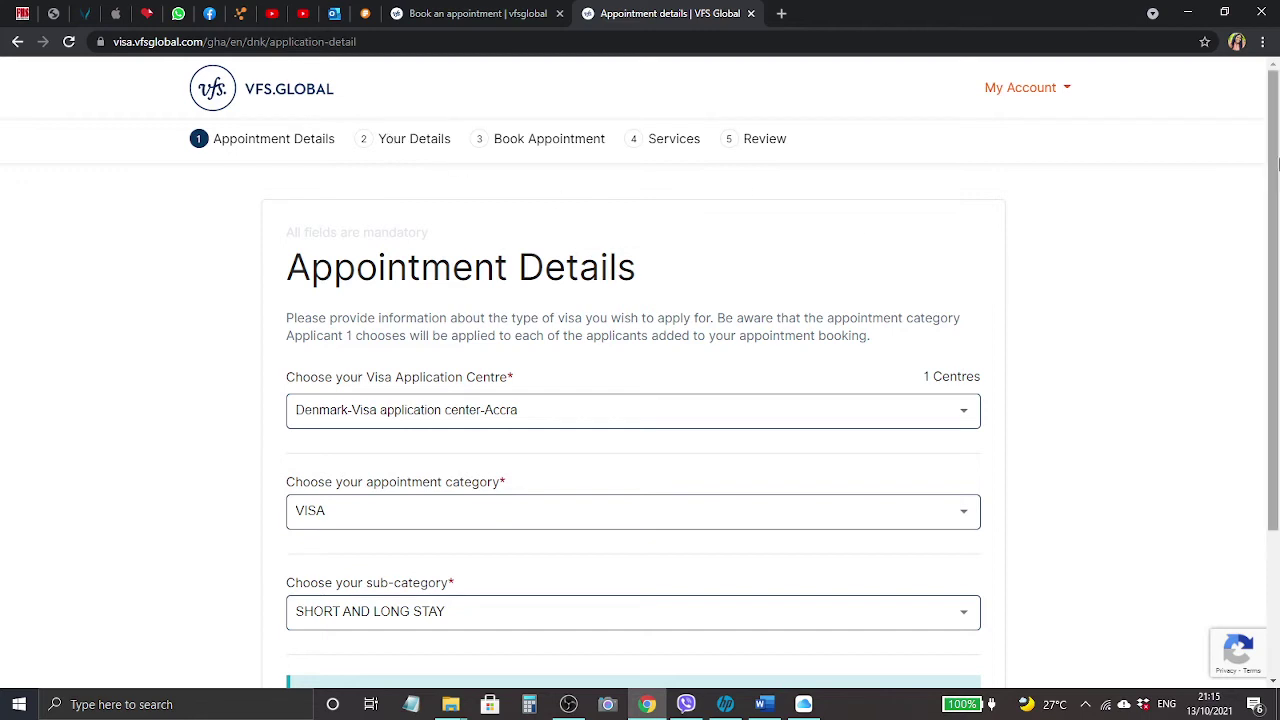
scroll(1275, 165, down, 1)
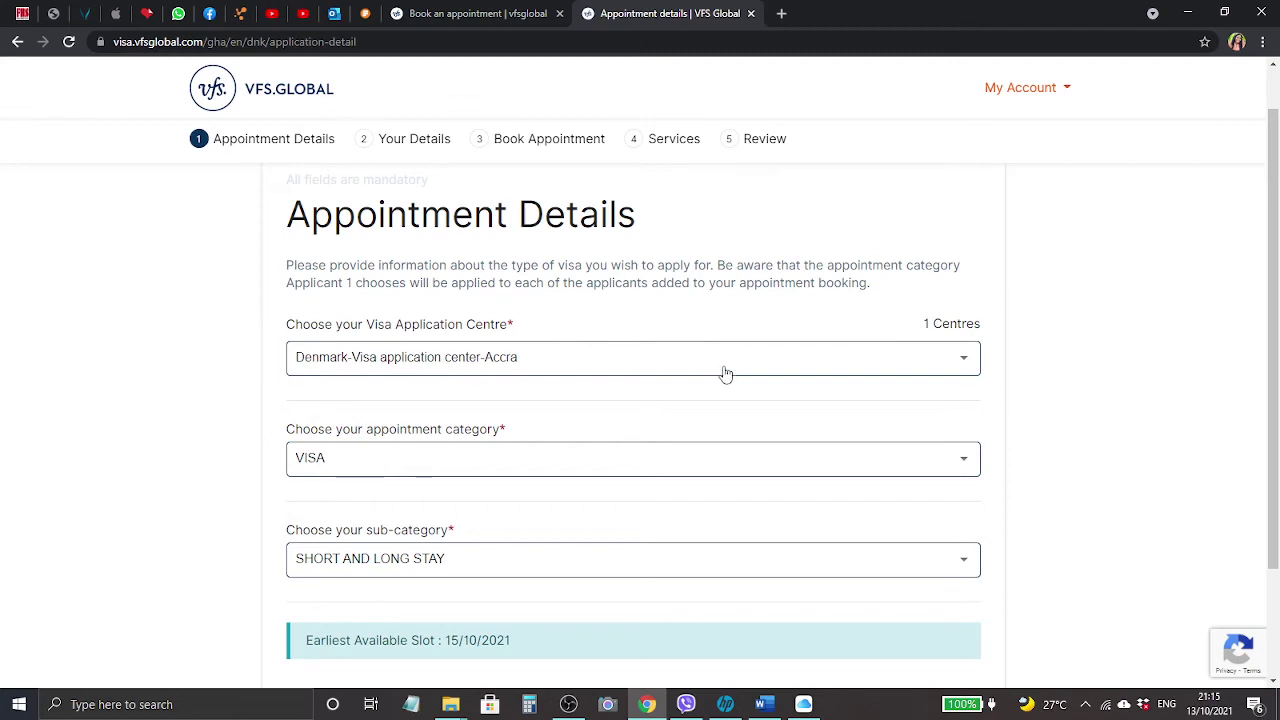
click(966, 360)
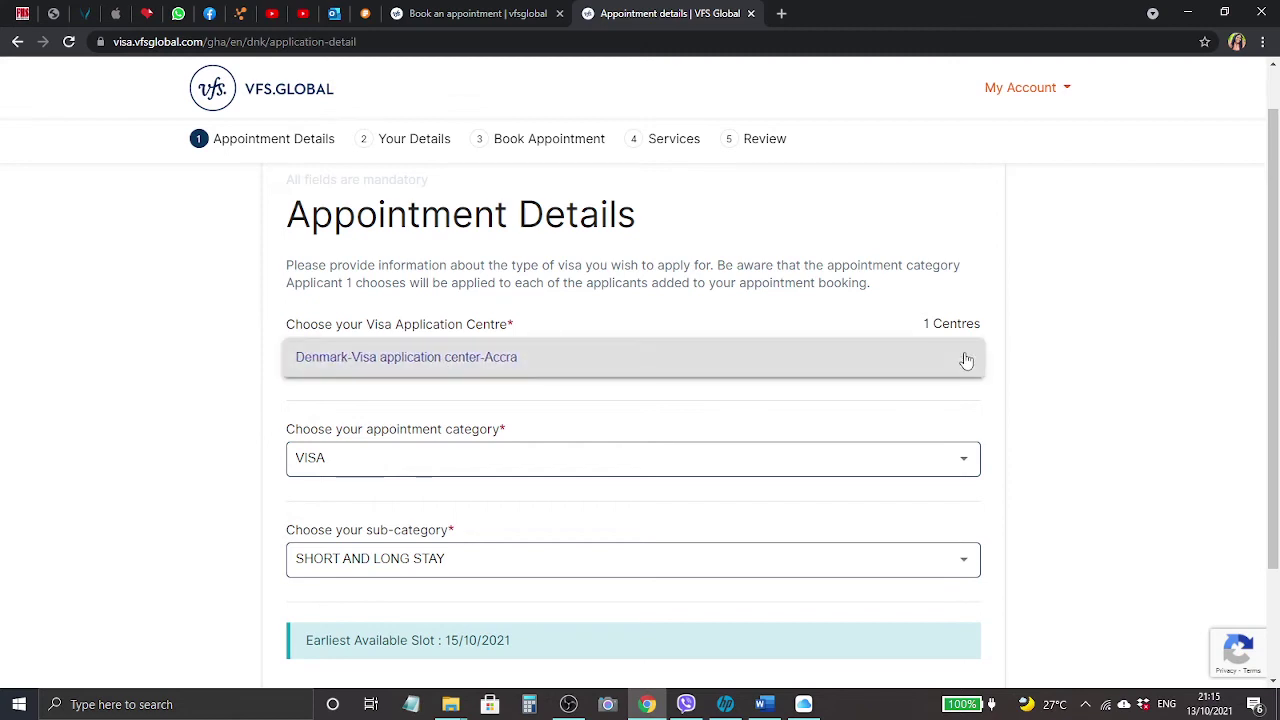
click(966, 360)
drag(1276, 281, 1276, 360)
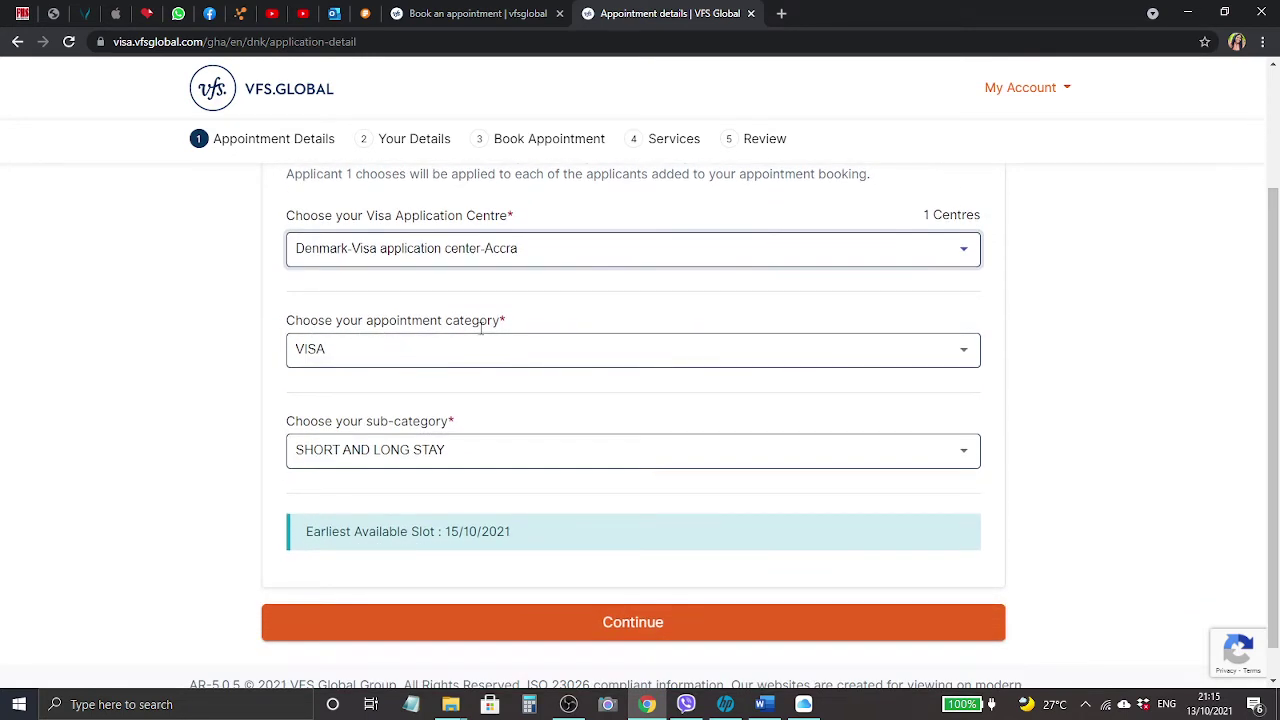
click(961, 355)
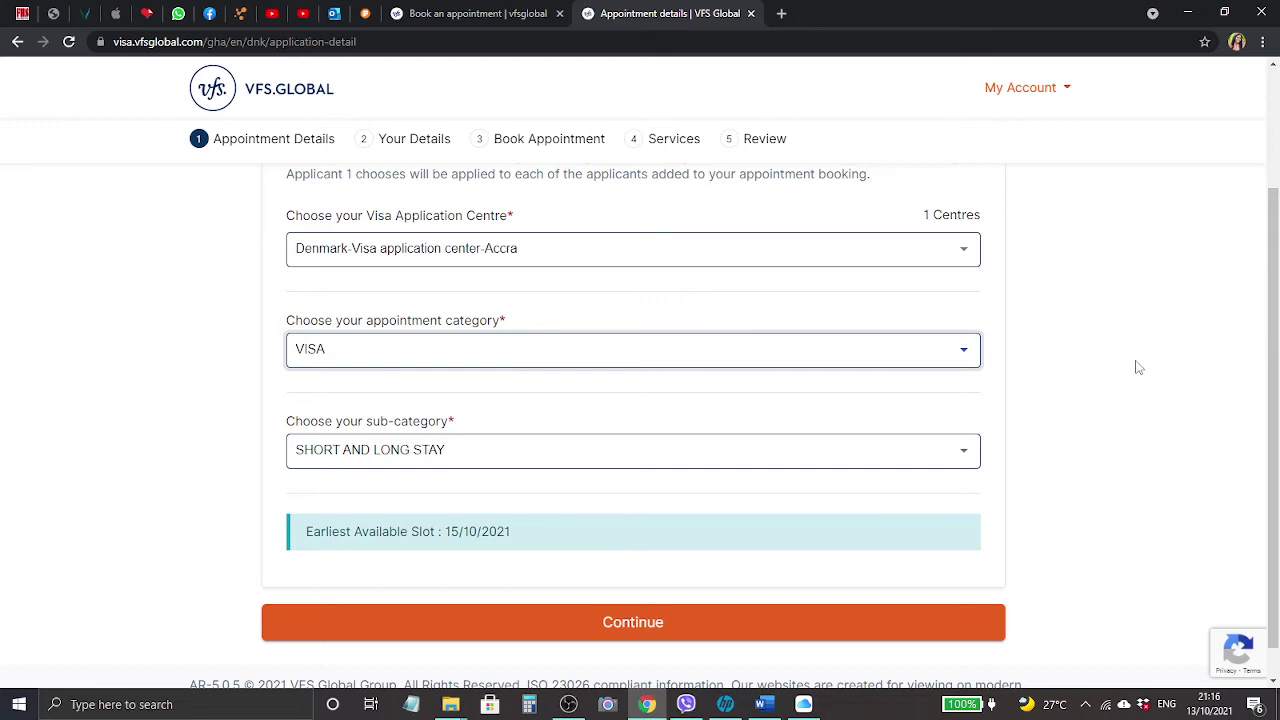
scroll(1130, 365, down, 1)
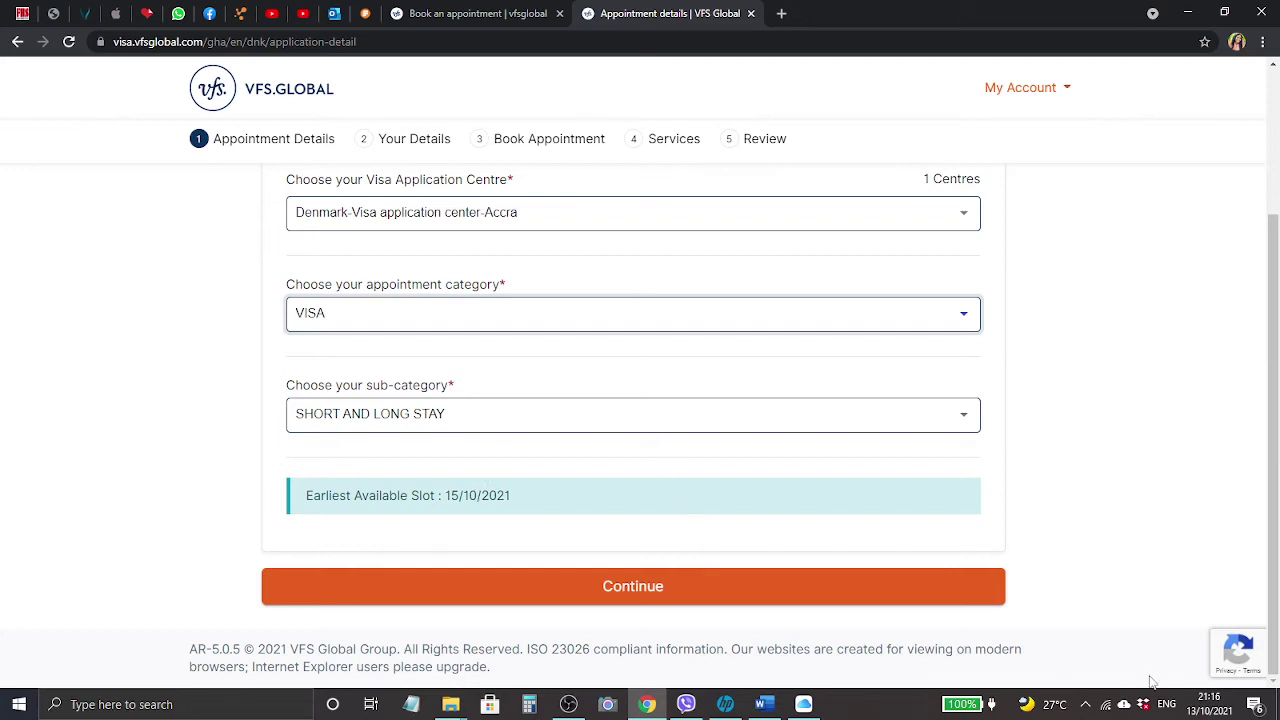
click(1212, 711)
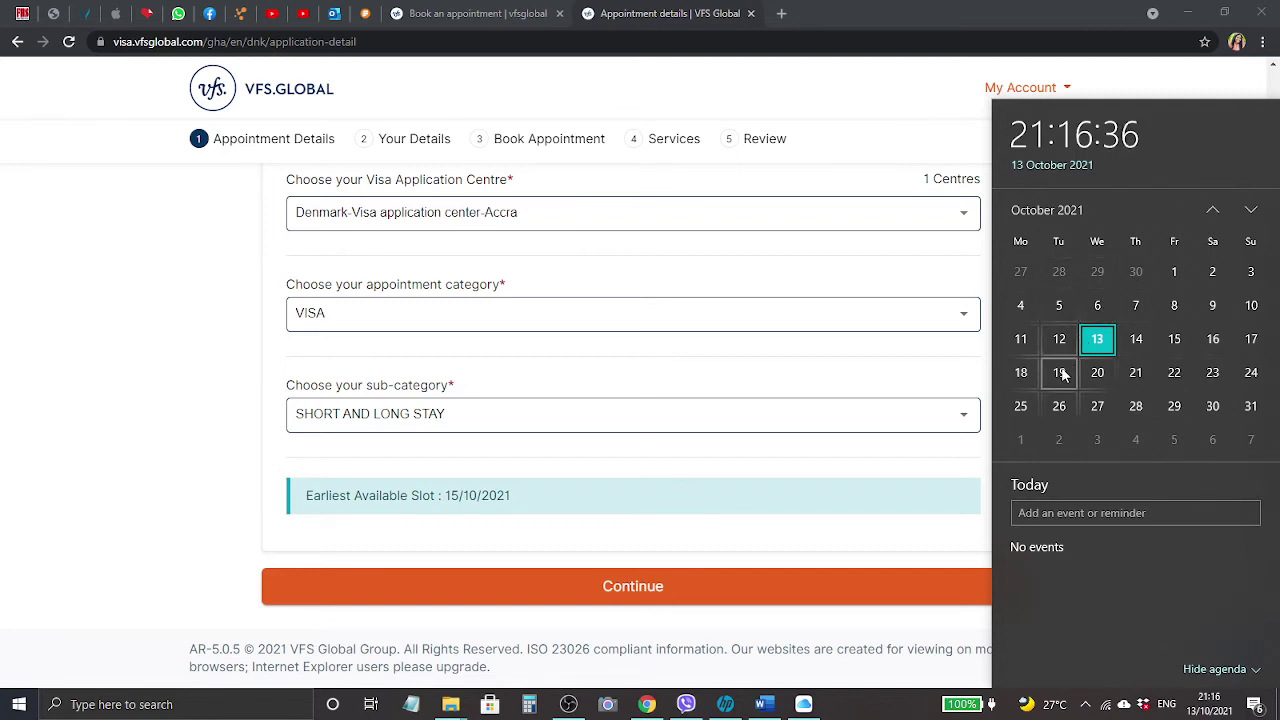
click(855, 527)
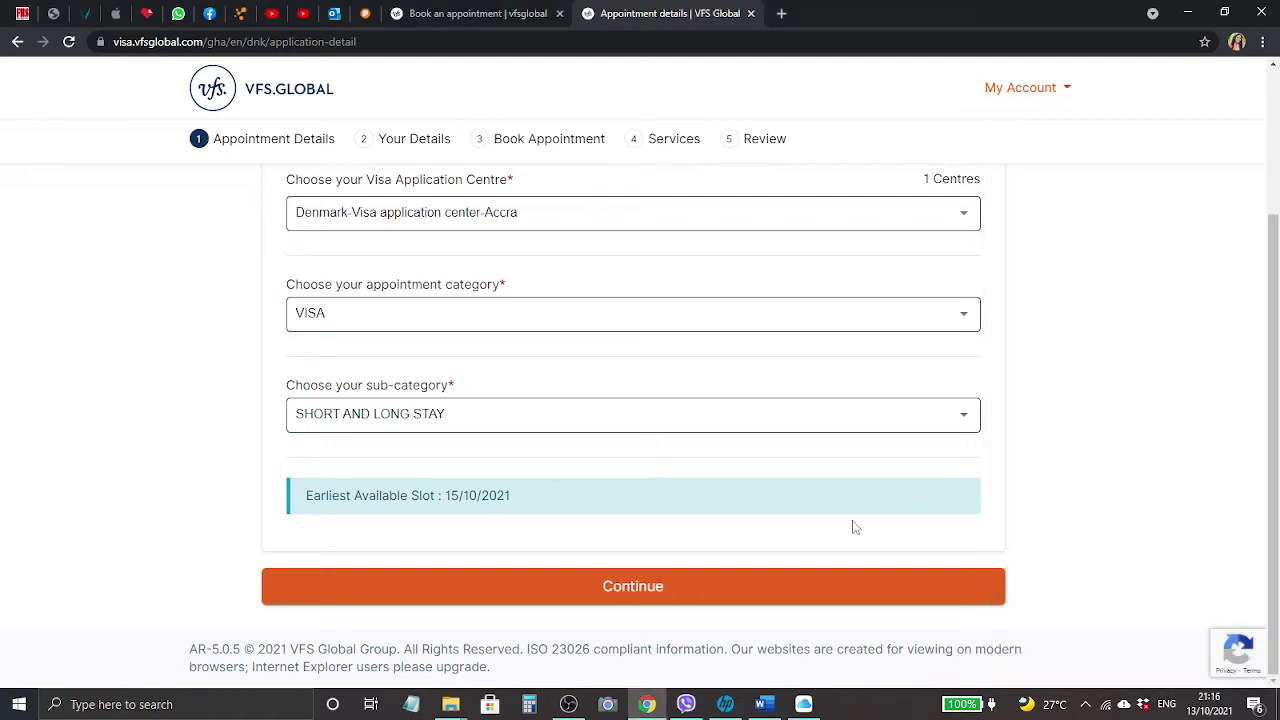
Step: Continue to Your Details and fill in the applicant's saved first name
click(636, 587)
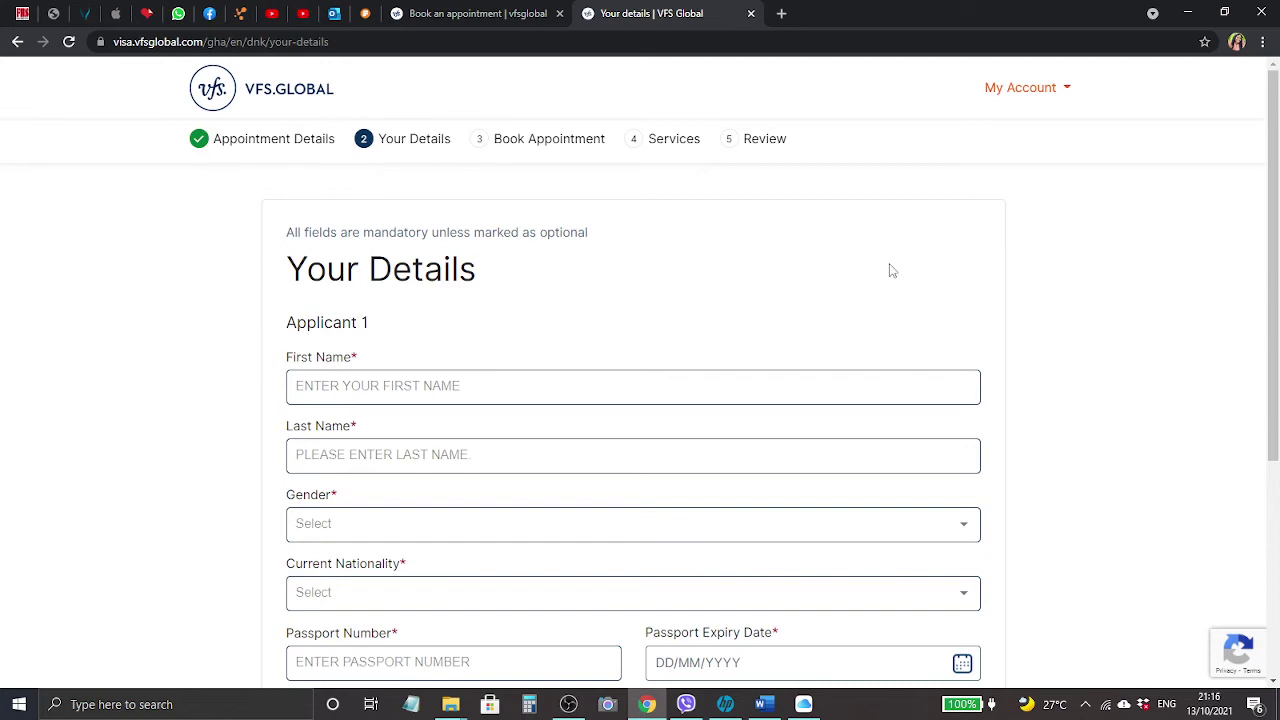
drag(1277, 168, 1278, 230)
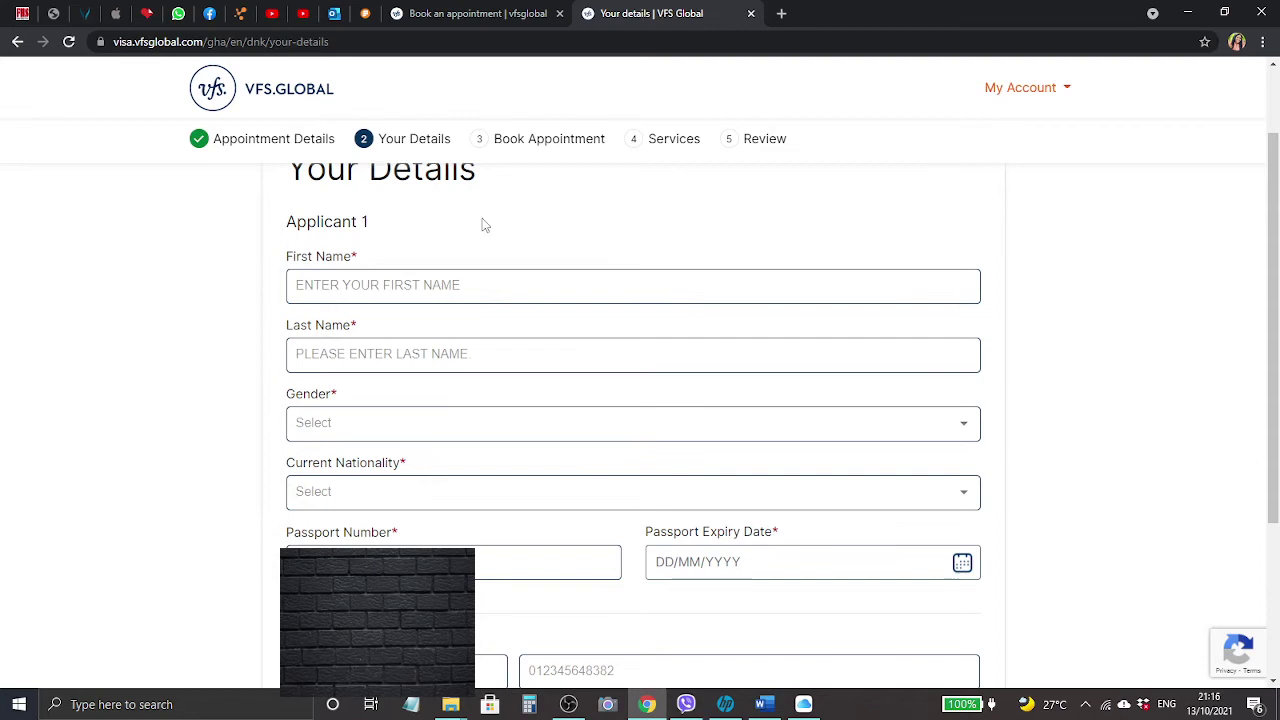
click(370, 285)
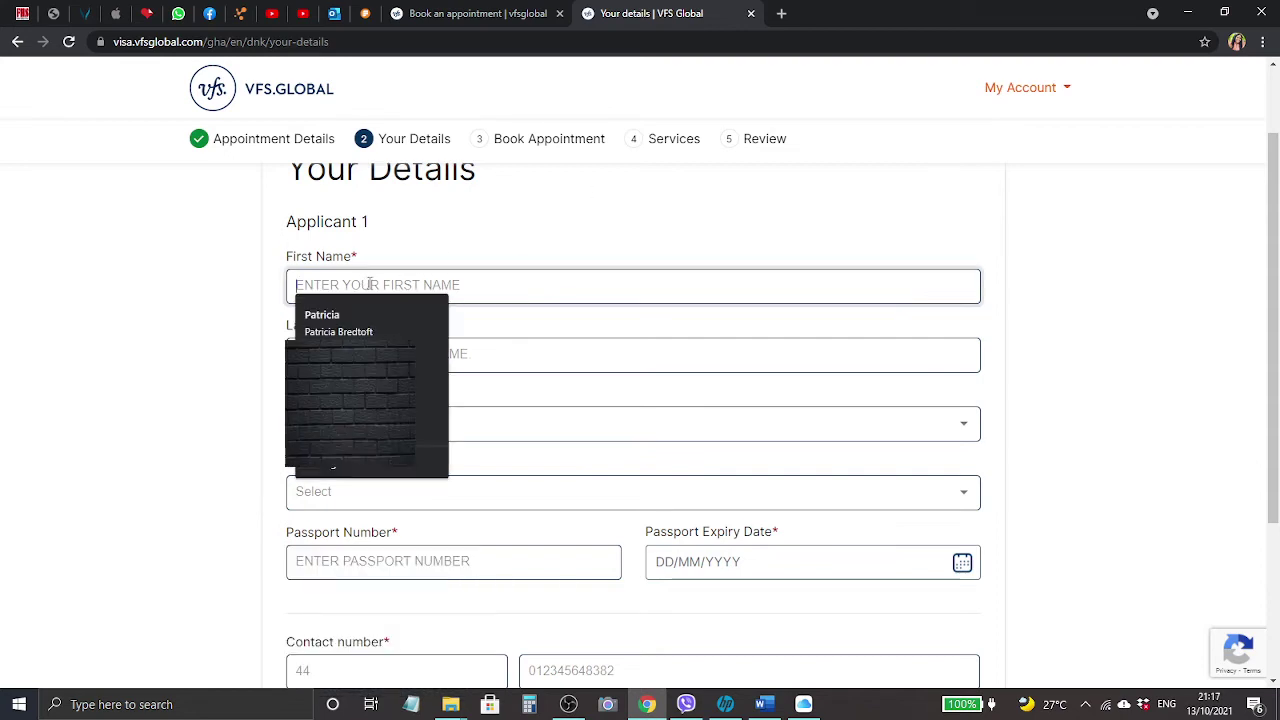
text(Pa)
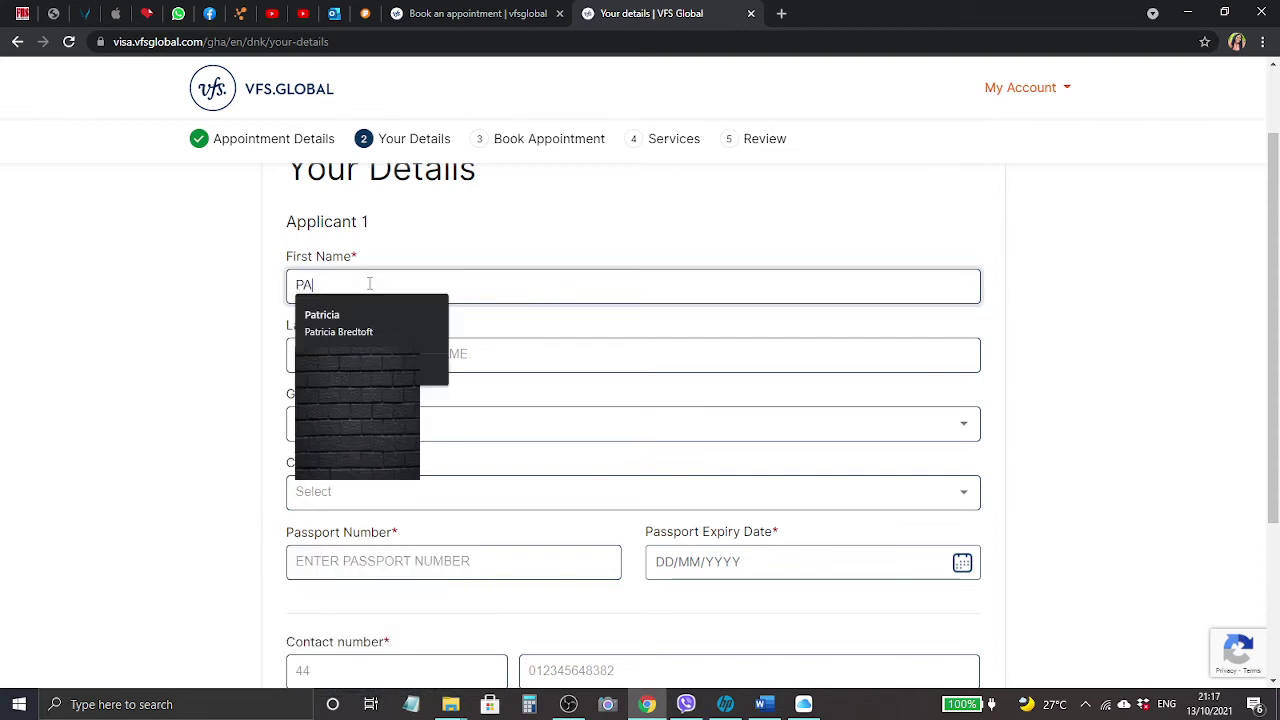
click(348, 331)
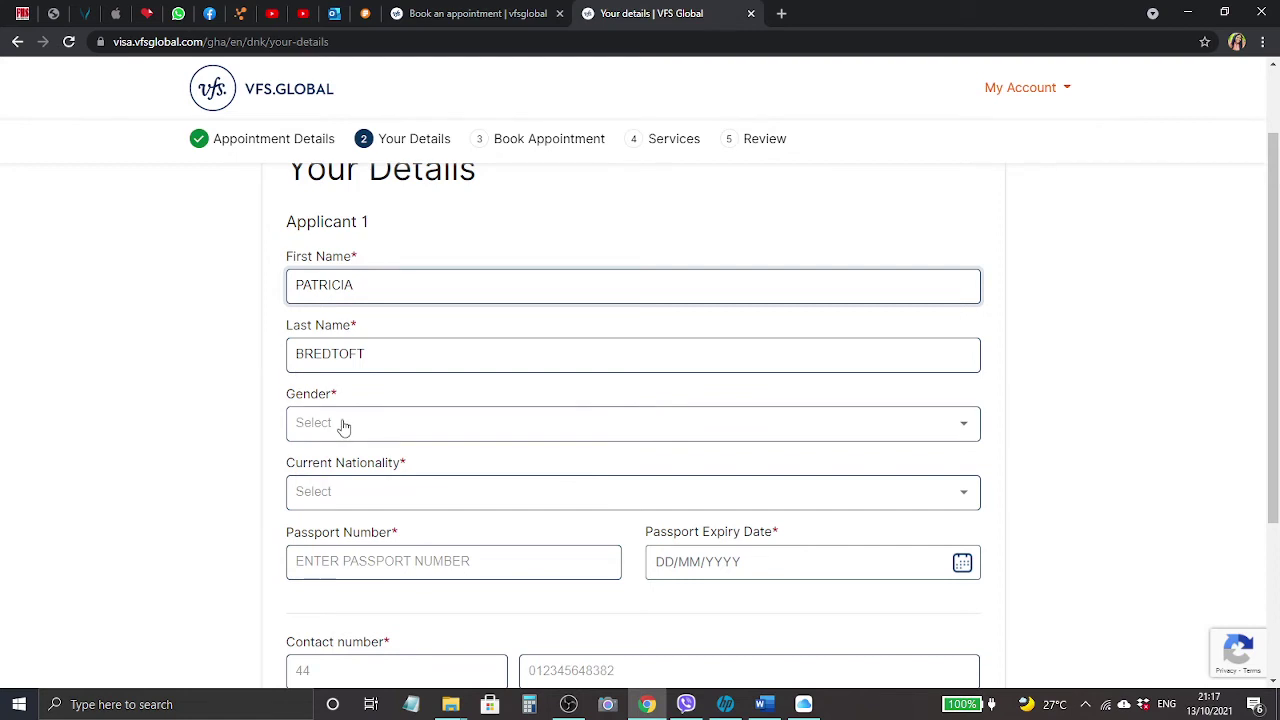
Step: Set gender to Female and nationality to GHANA, and fill in the saved passport number
click(343, 424)
click(320, 424)
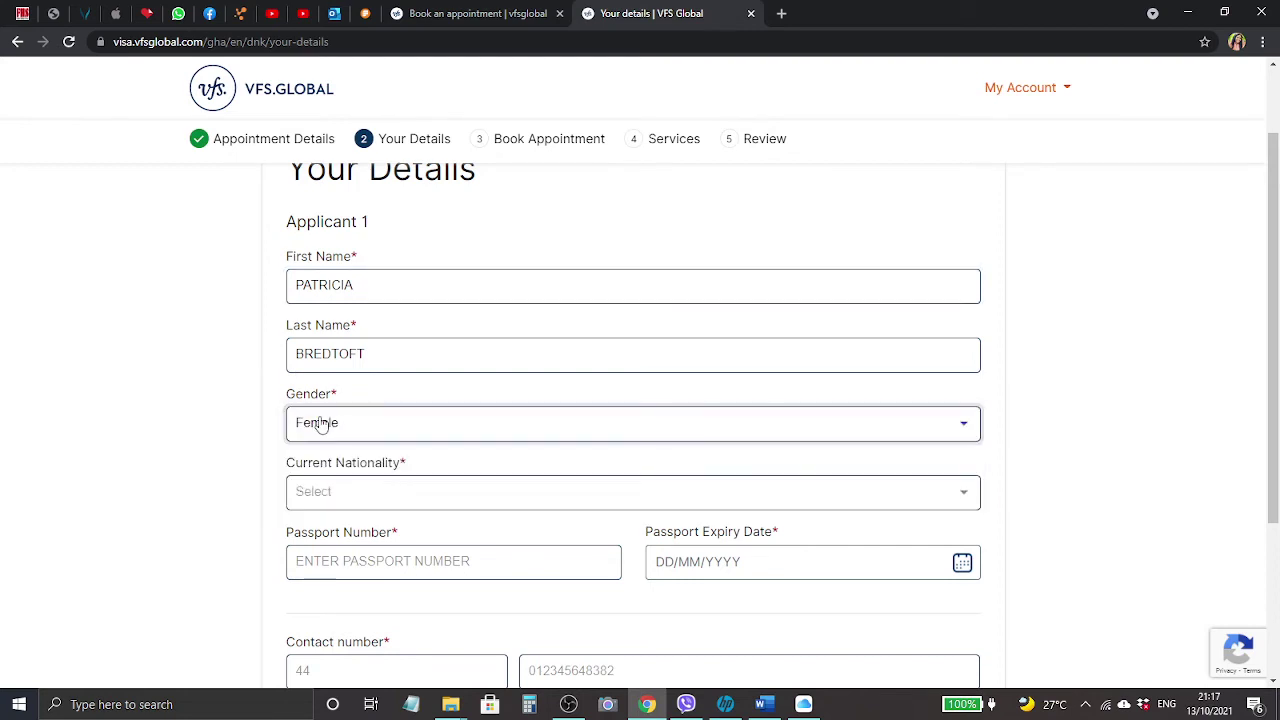
click(364, 490)
drag(977, 493, 967, 509)
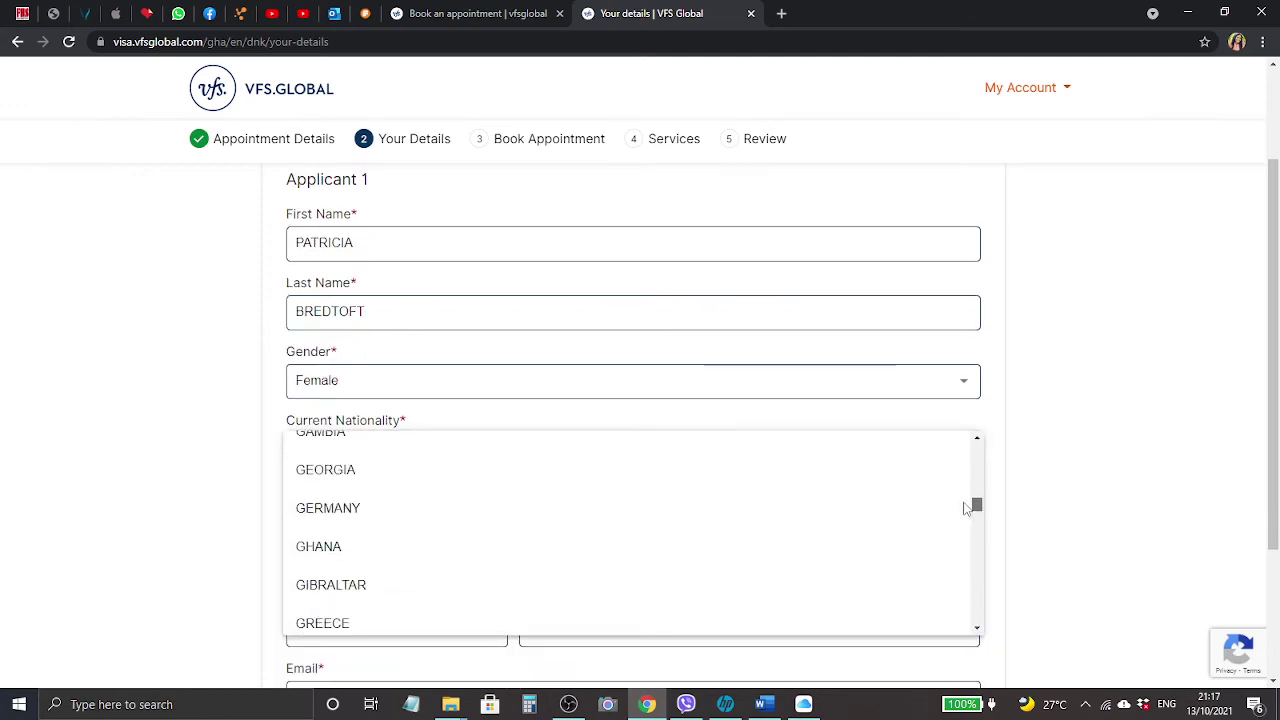
click(366, 553)
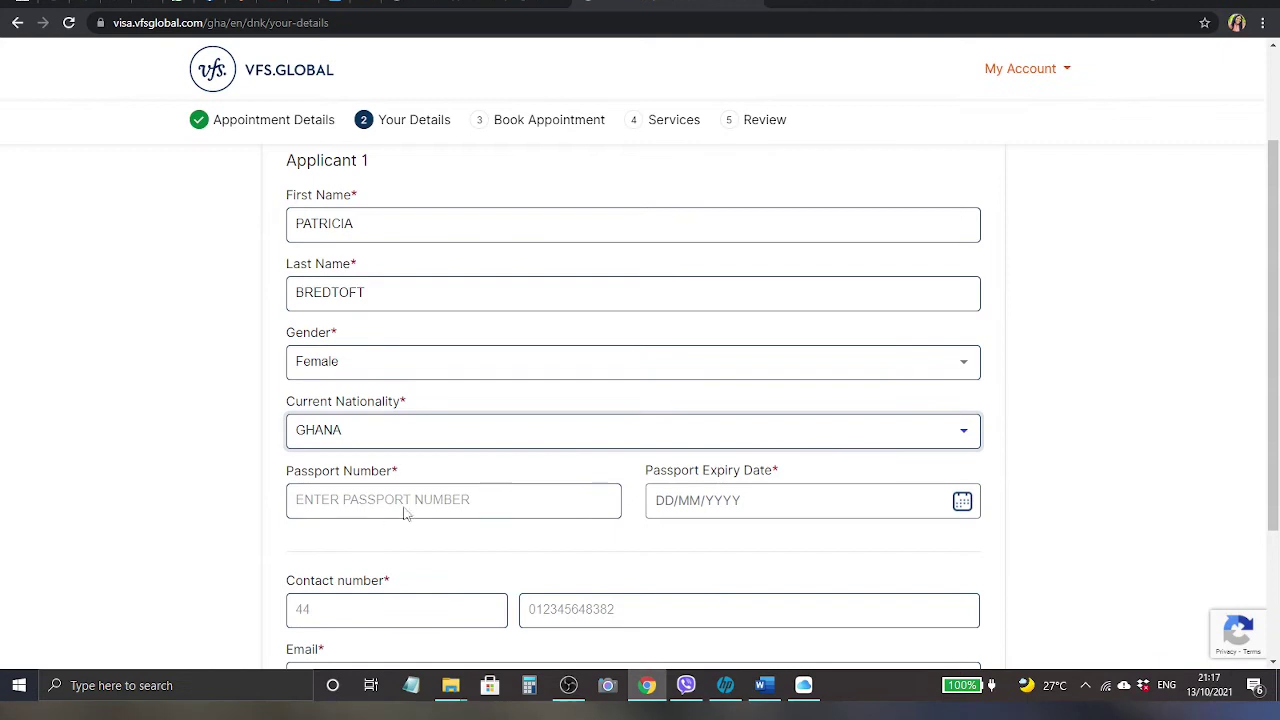
click(421, 498)
key(Down)
key(Return)
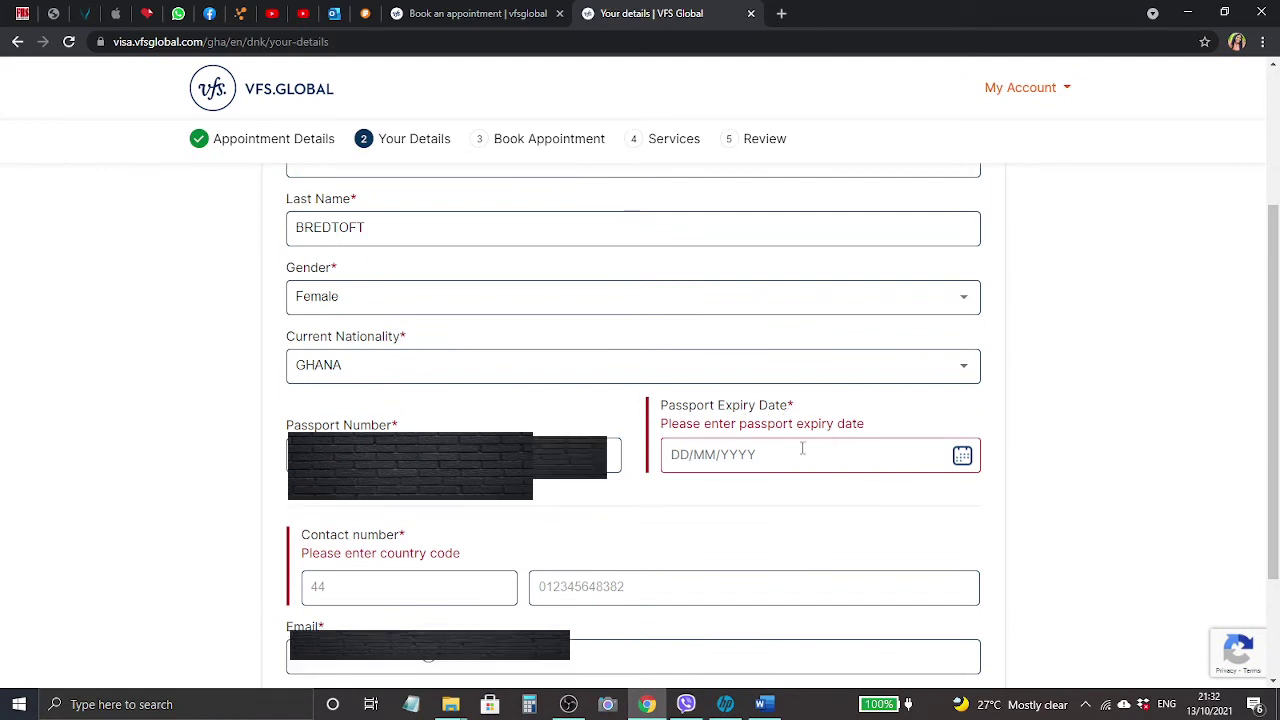
Step: Pick 7 October 2023 as the passport expiry date in the date picker
click(962, 456)
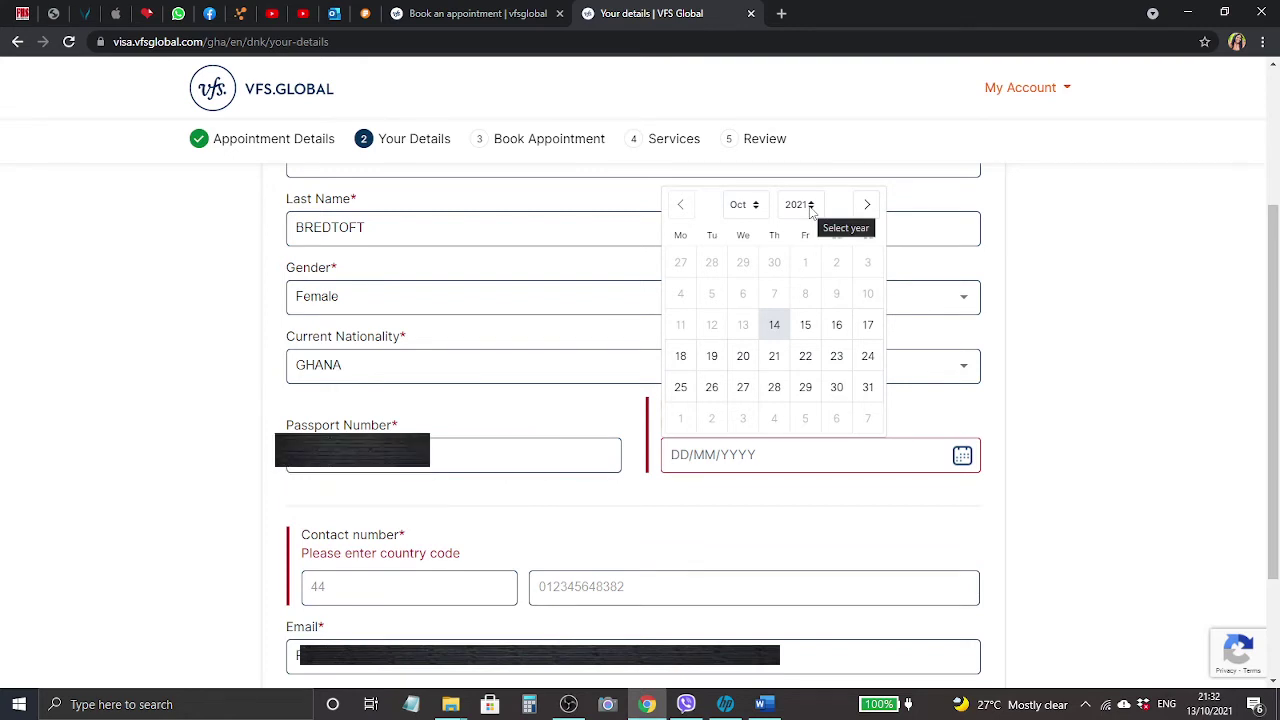
click(811, 210)
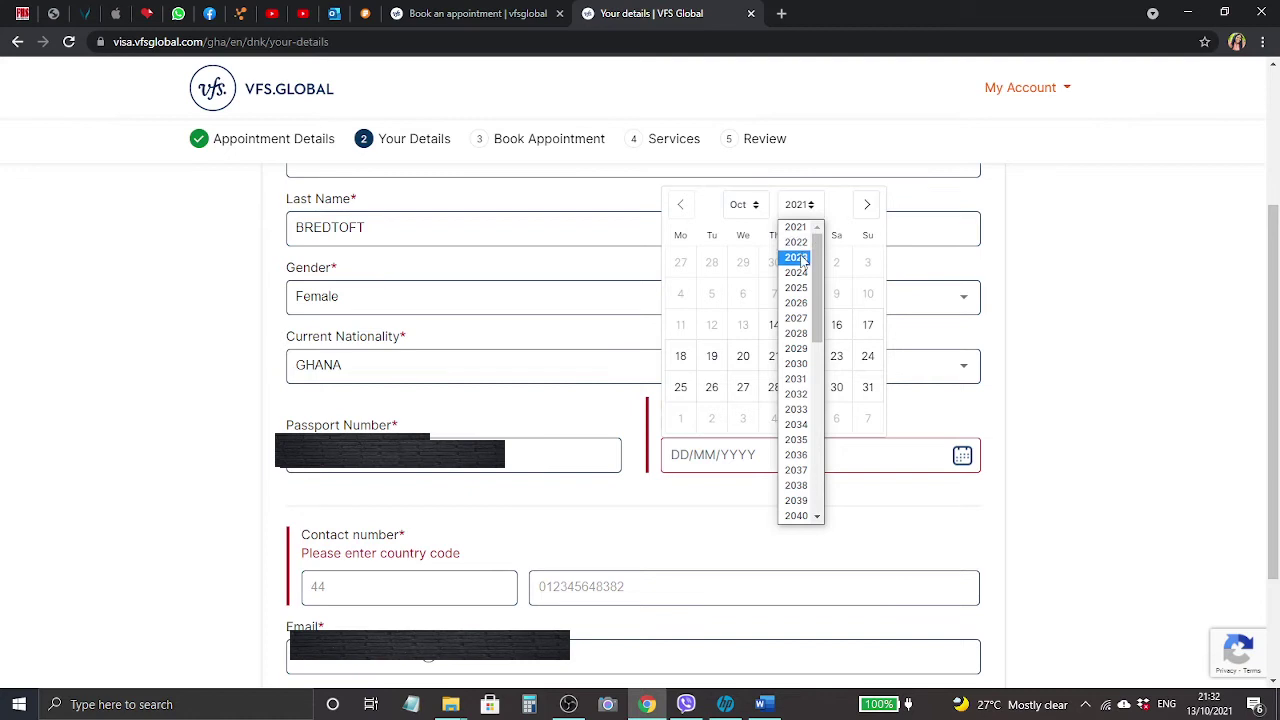
click(797, 258)
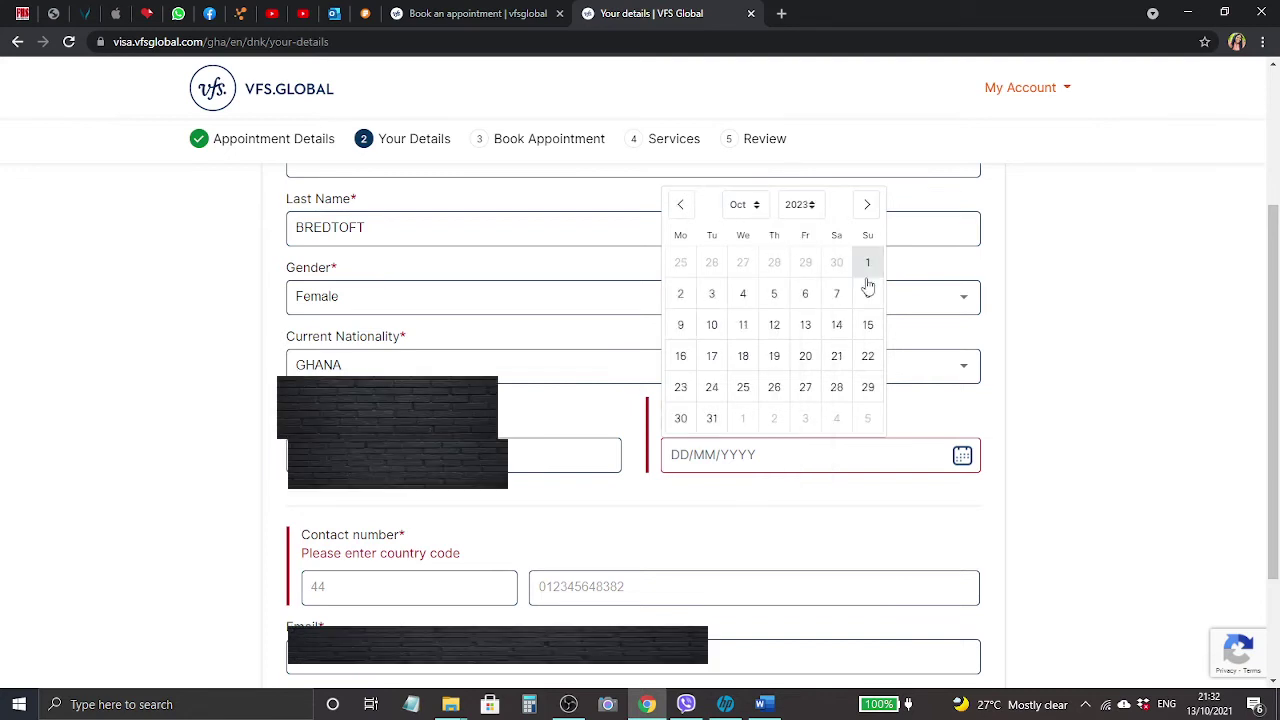
click(838, 296)
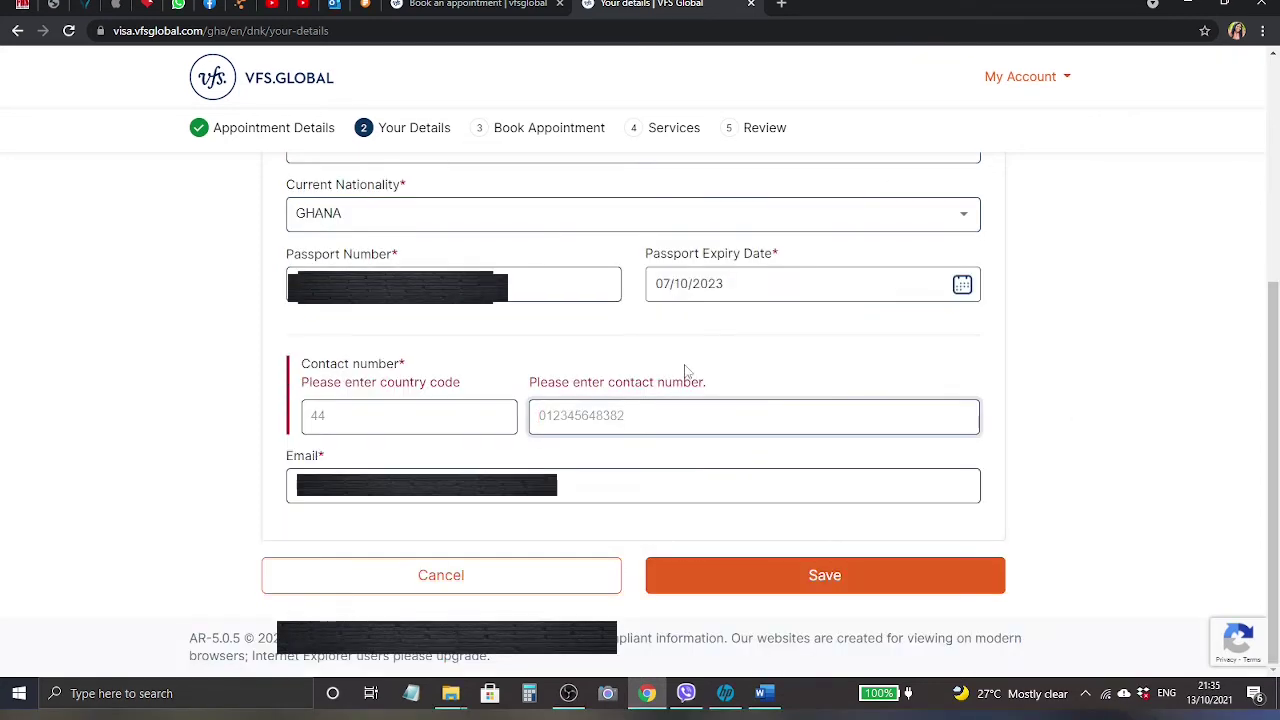
Step: Enter country code 233 and the applicant's phone number in the contact fields
triple_click(575, 358)
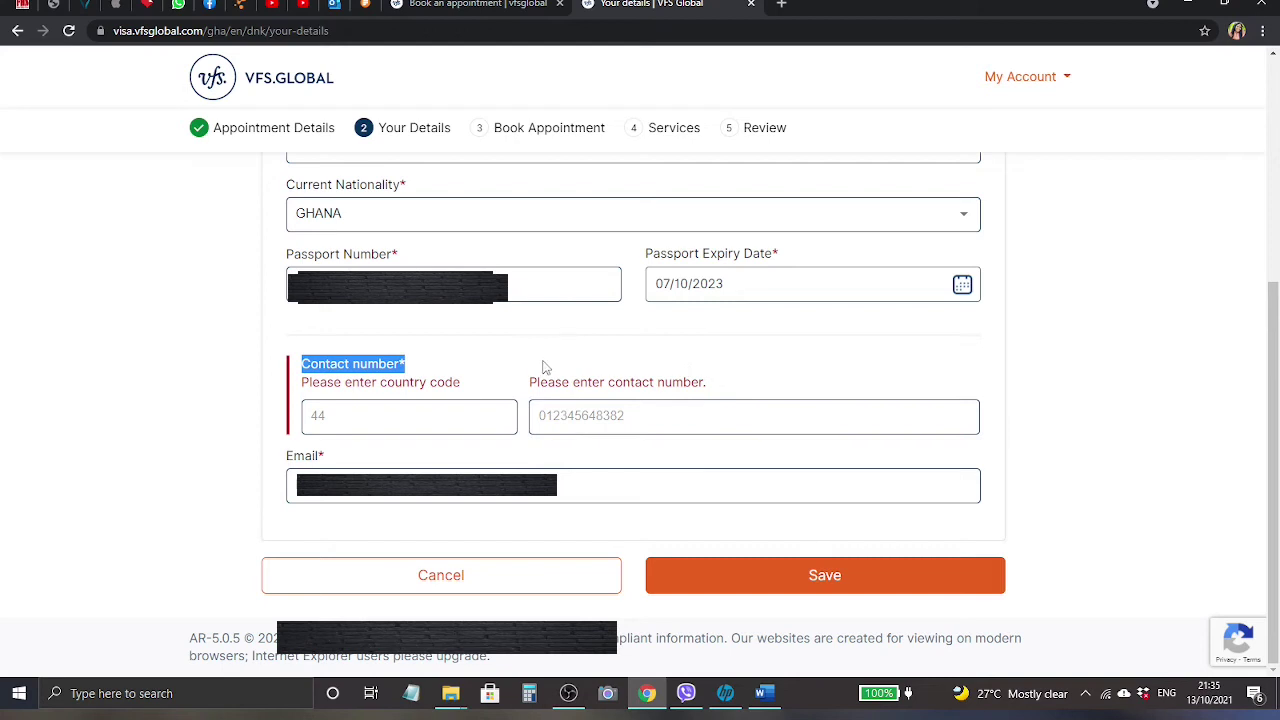
click(545, 368)
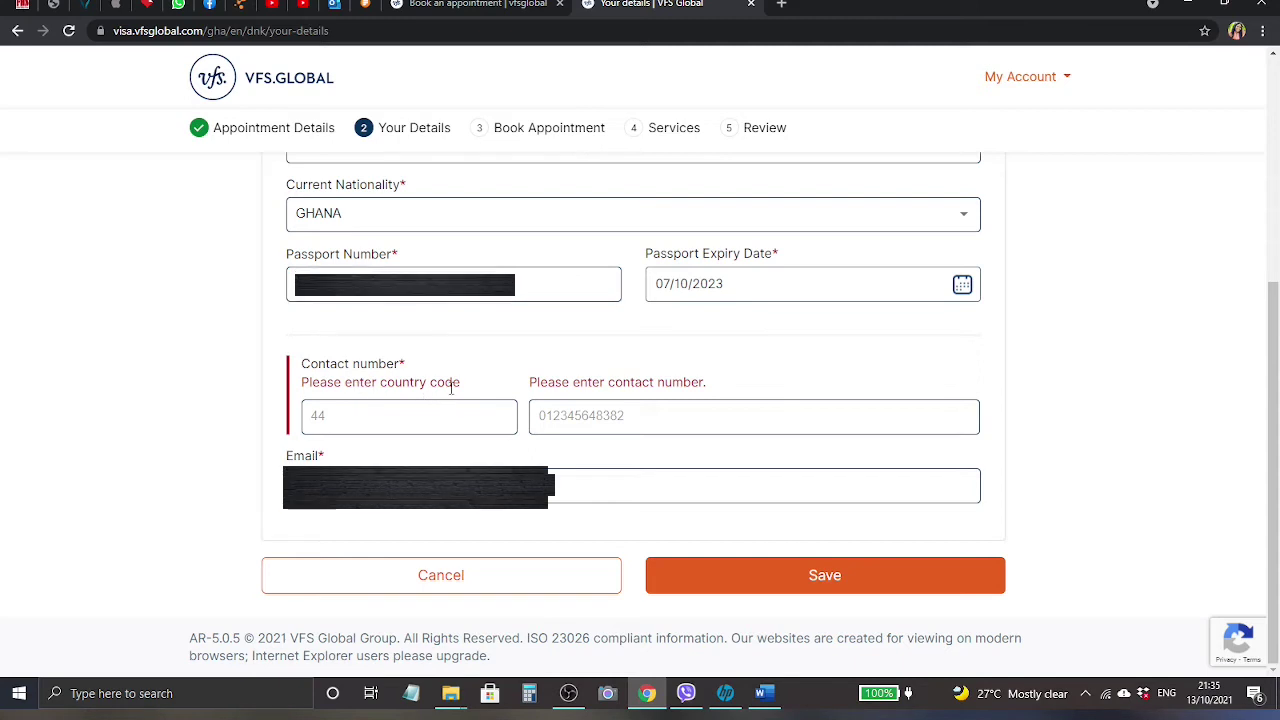
click(418, 414)
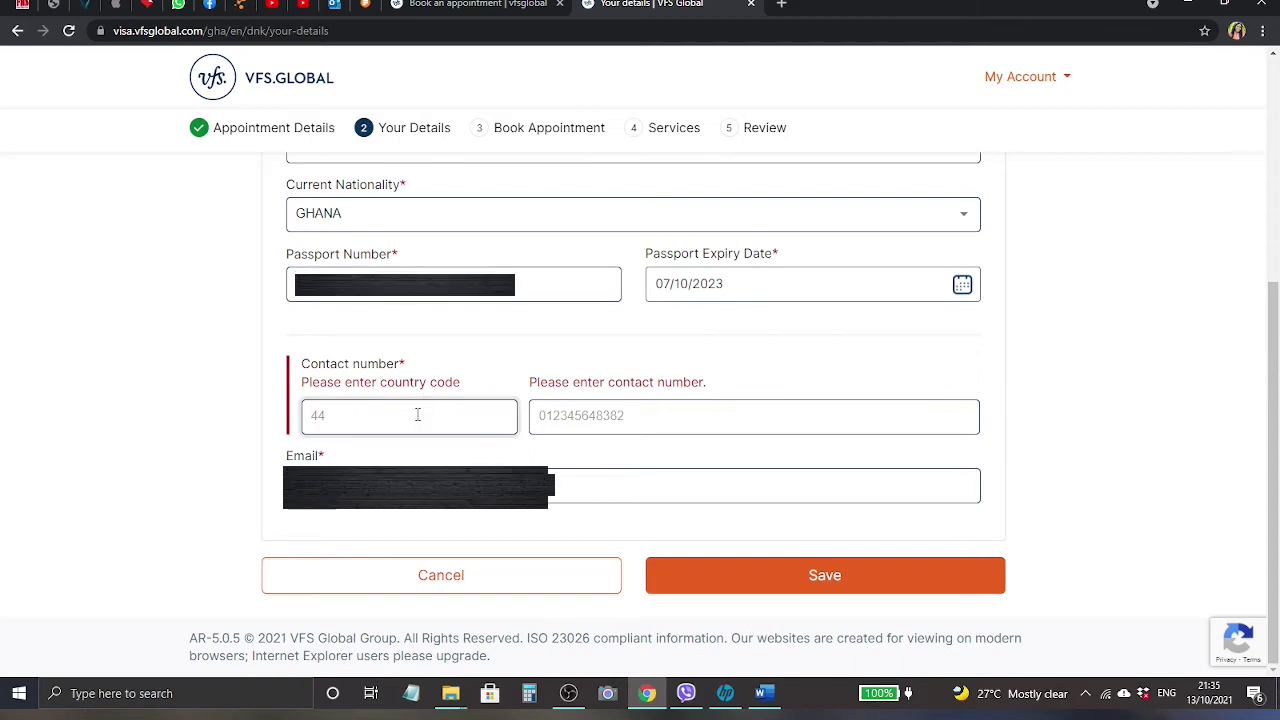
text(233)
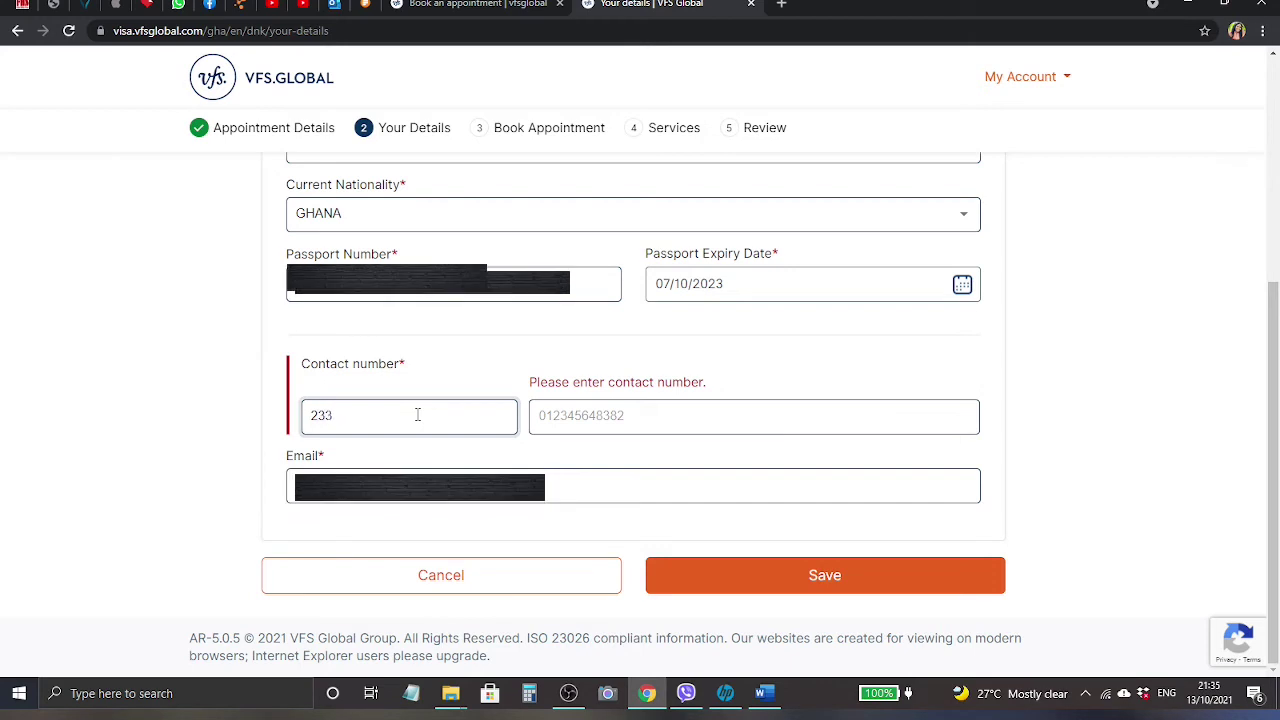
key(Tab)
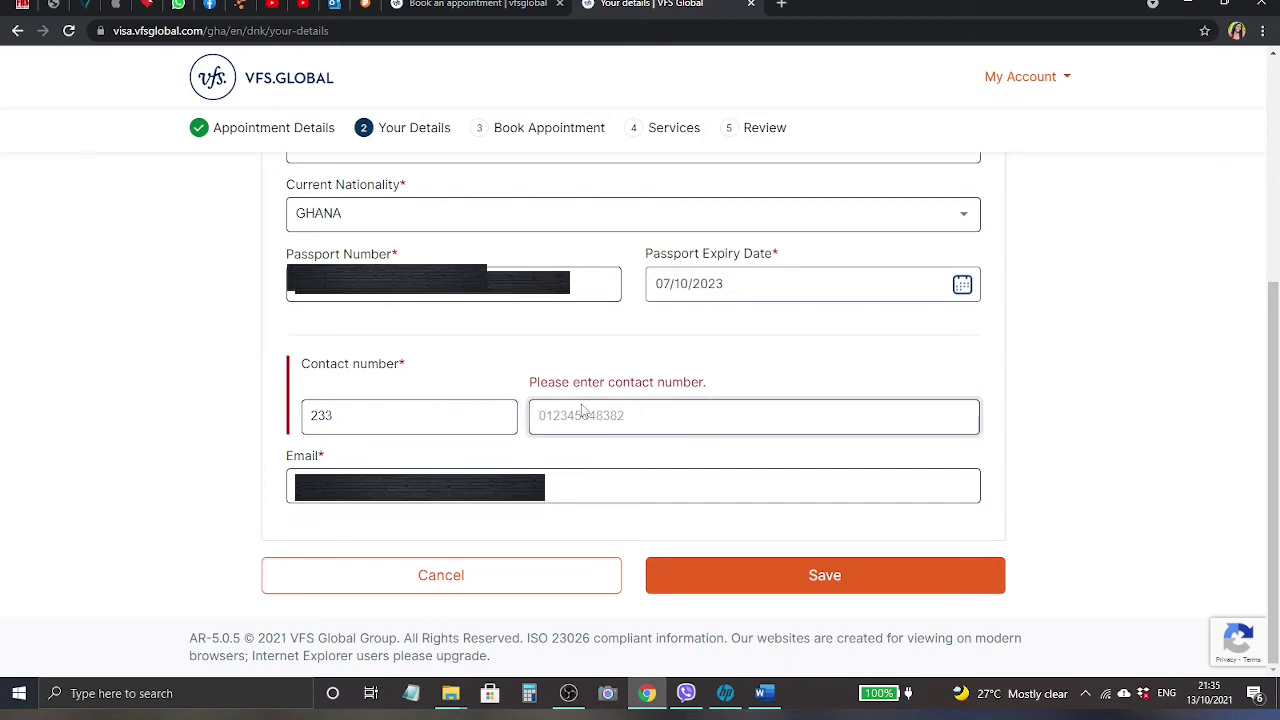
text(02)
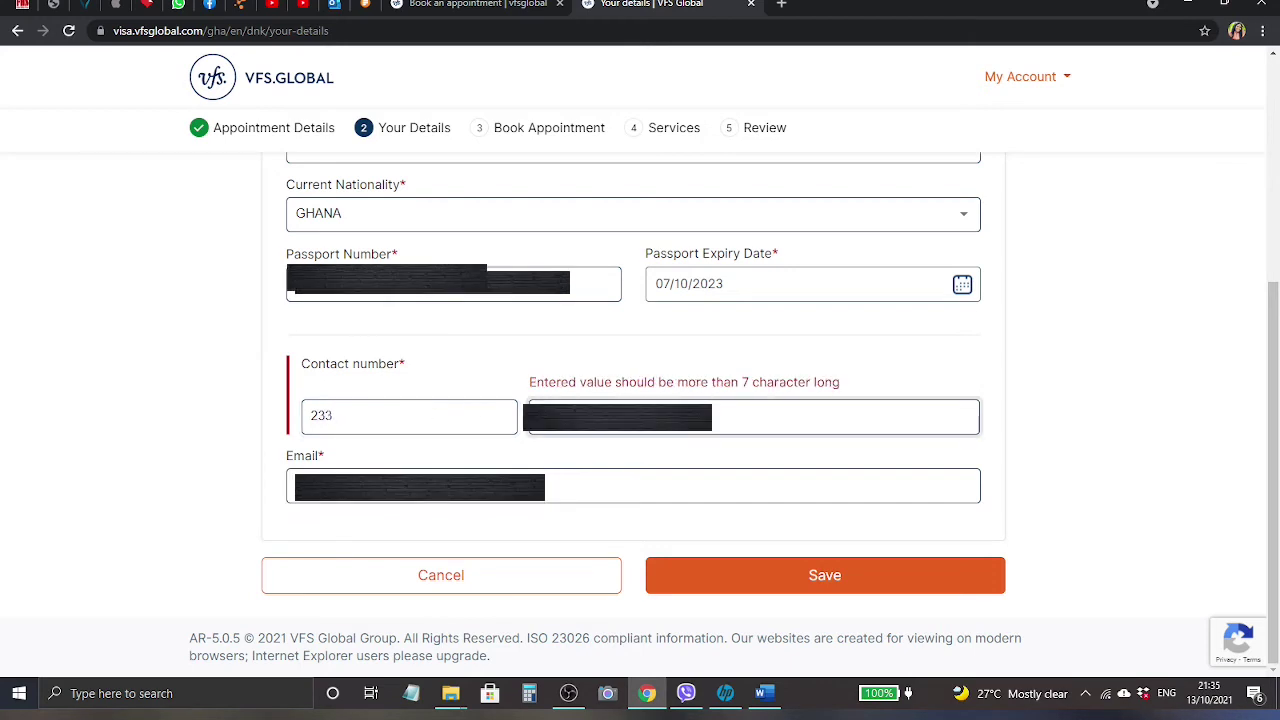
text(4)
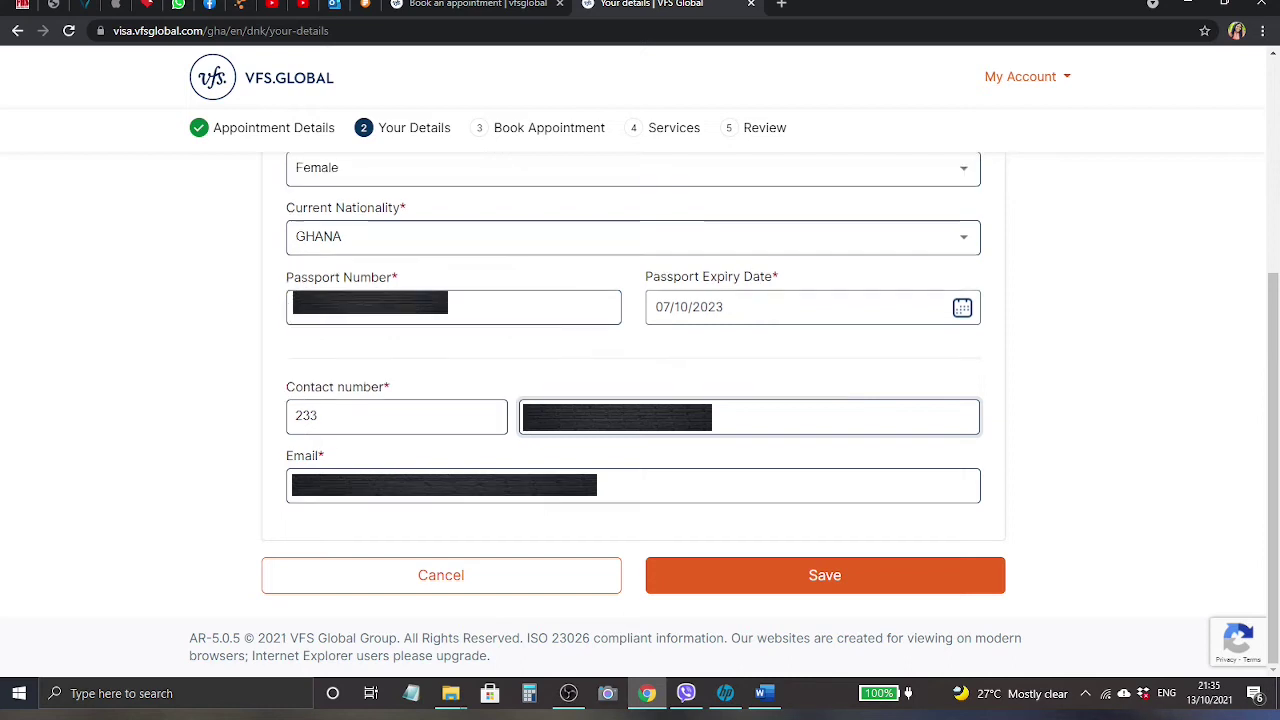
key(Tab)
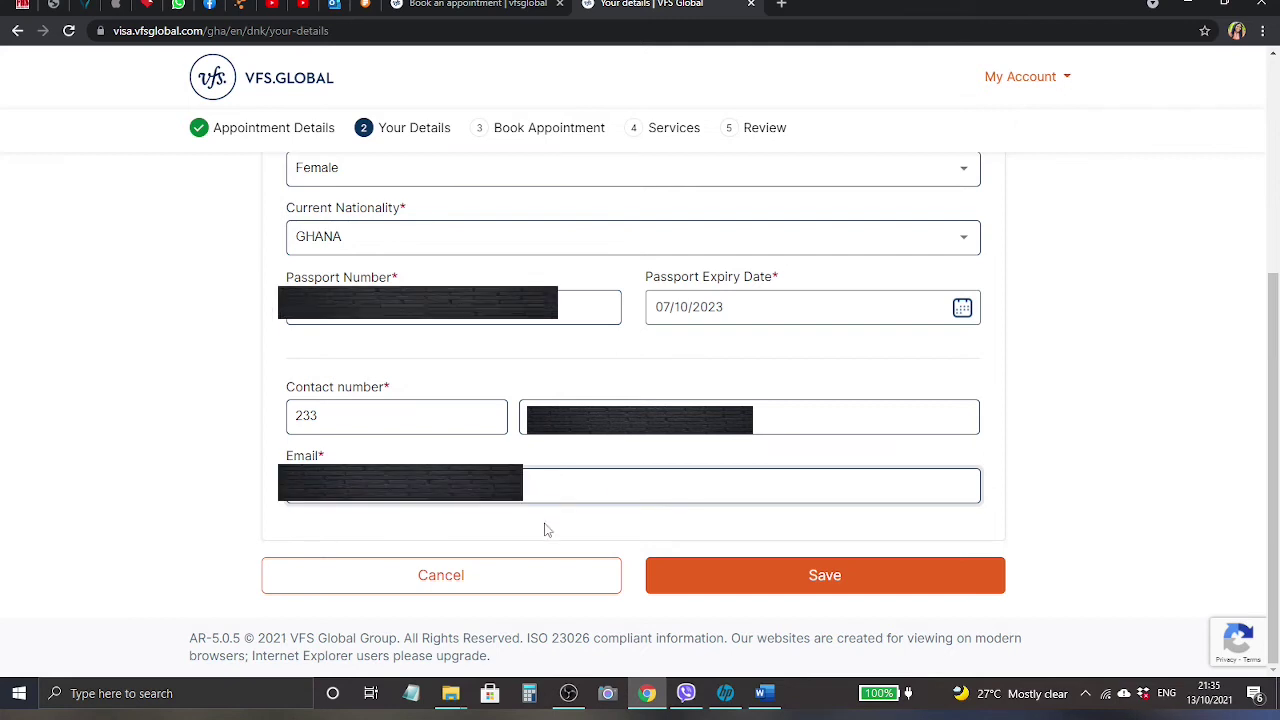
Step: Save the applicant's details, review the GHC 91.00 total, and continue to booking
click(822, 578)
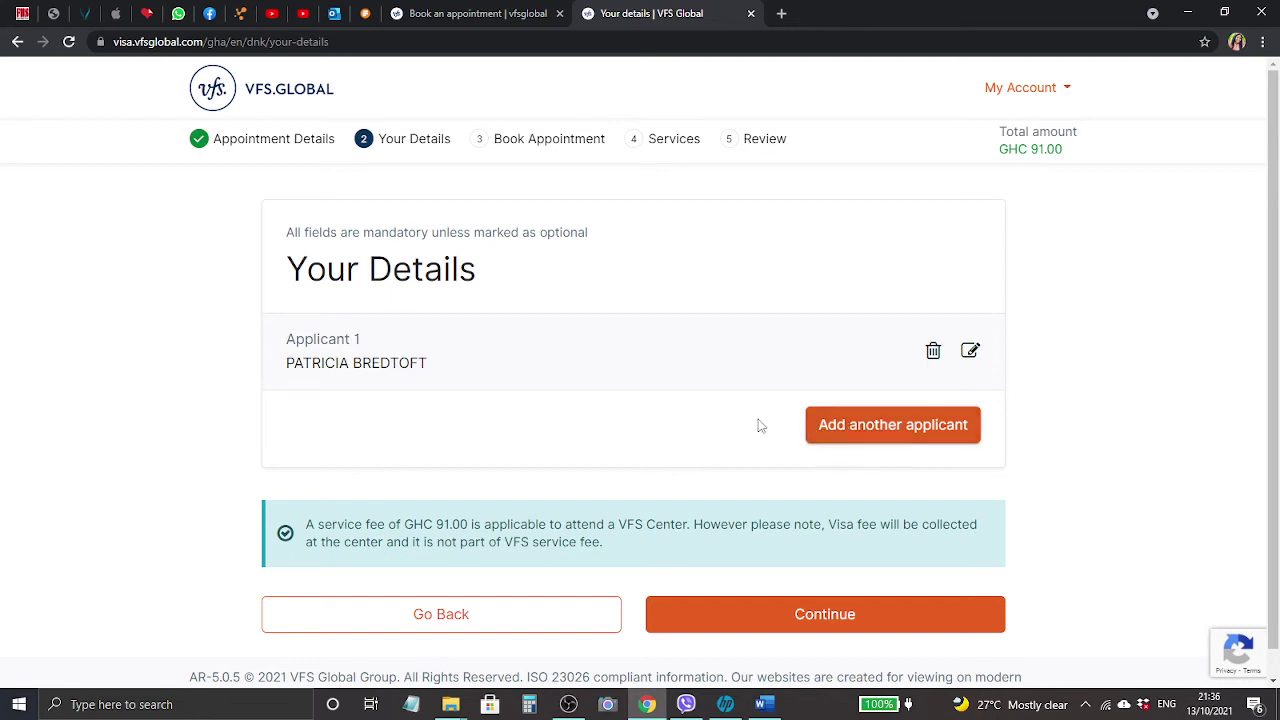
scroll(1272, 200, down, 1)
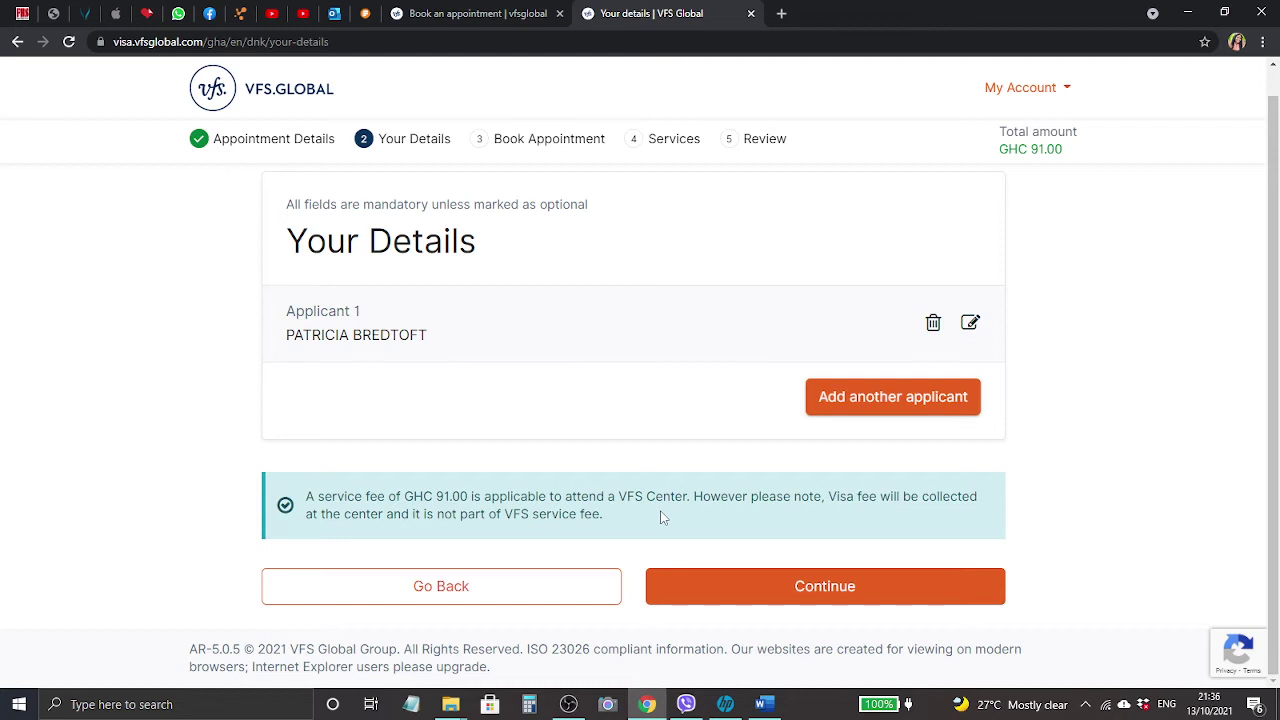
click(750, 596)
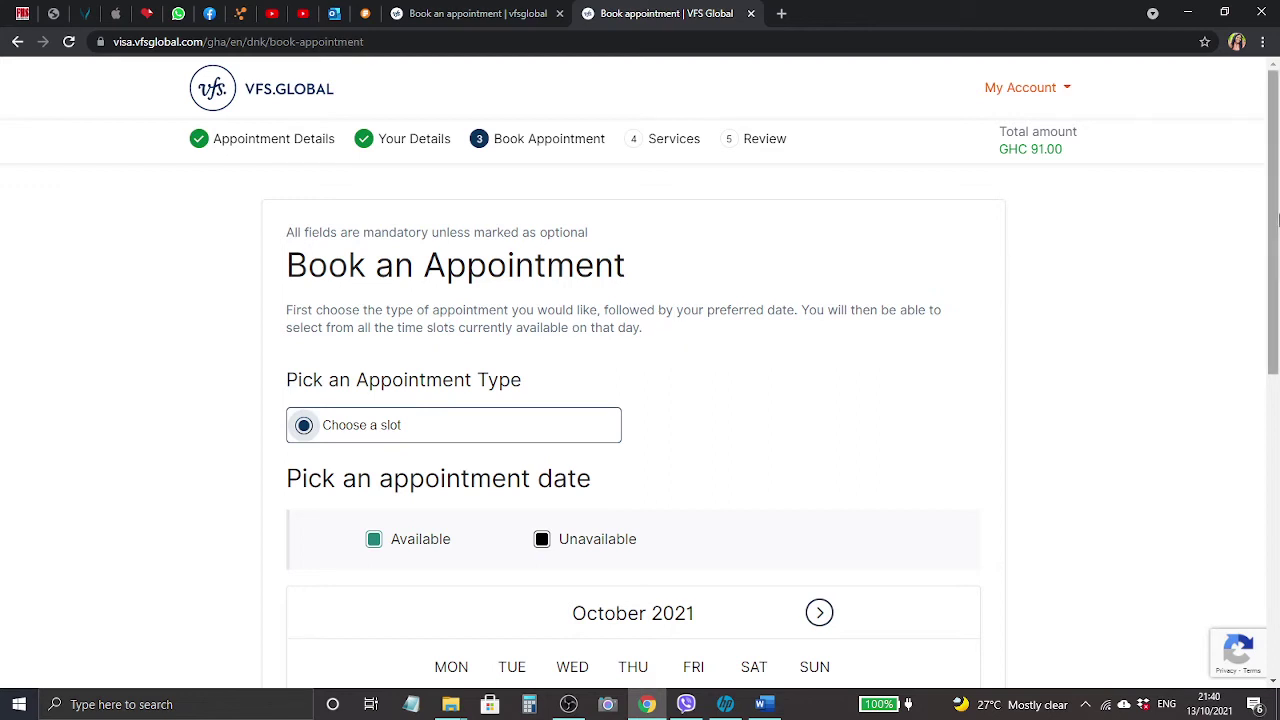
Step: Select 18 October 2021 on the calendar to reveal Standard time slots from 08:30
drag(1277, 221, 1277, 304)
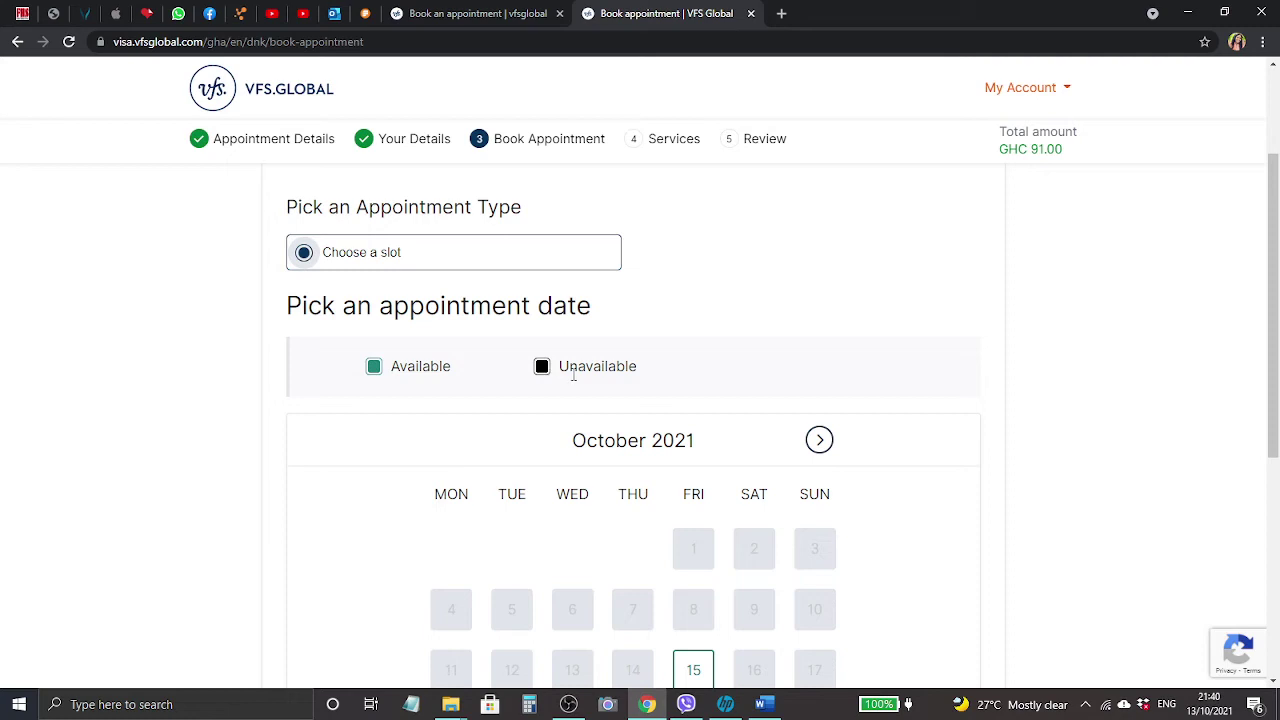
scroll(695, 458, down, 2)
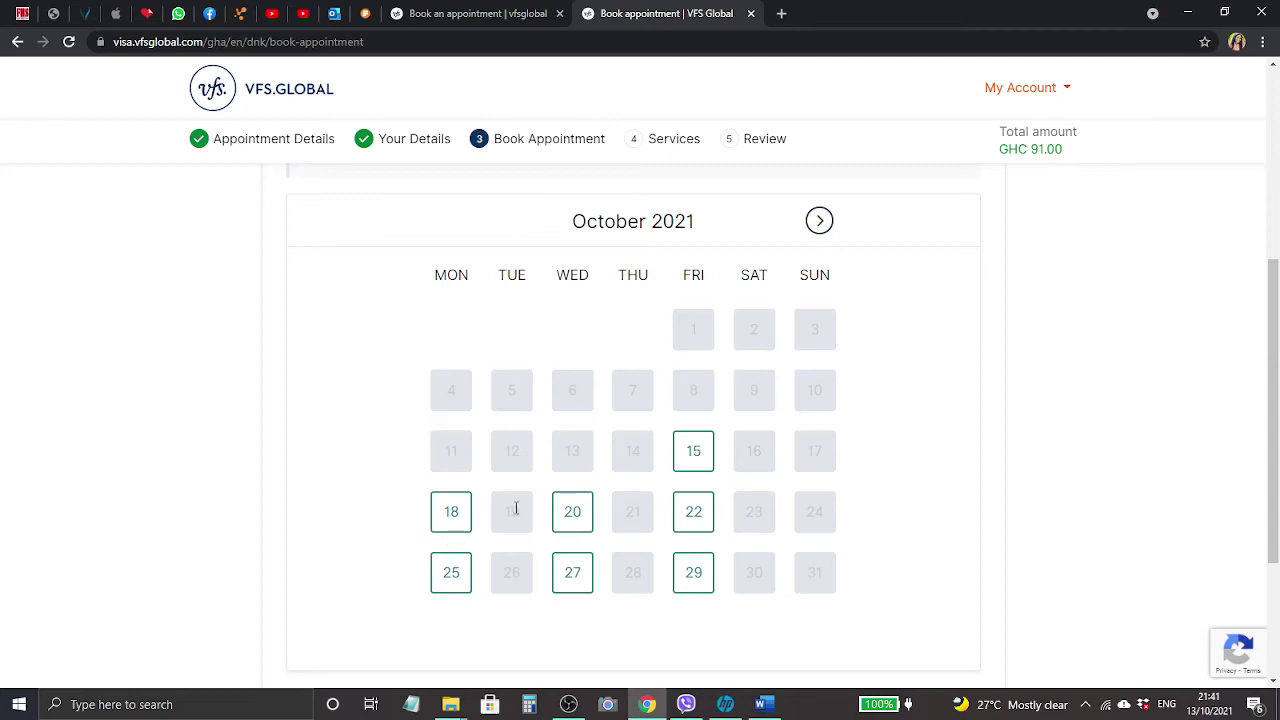
click(452, 513)
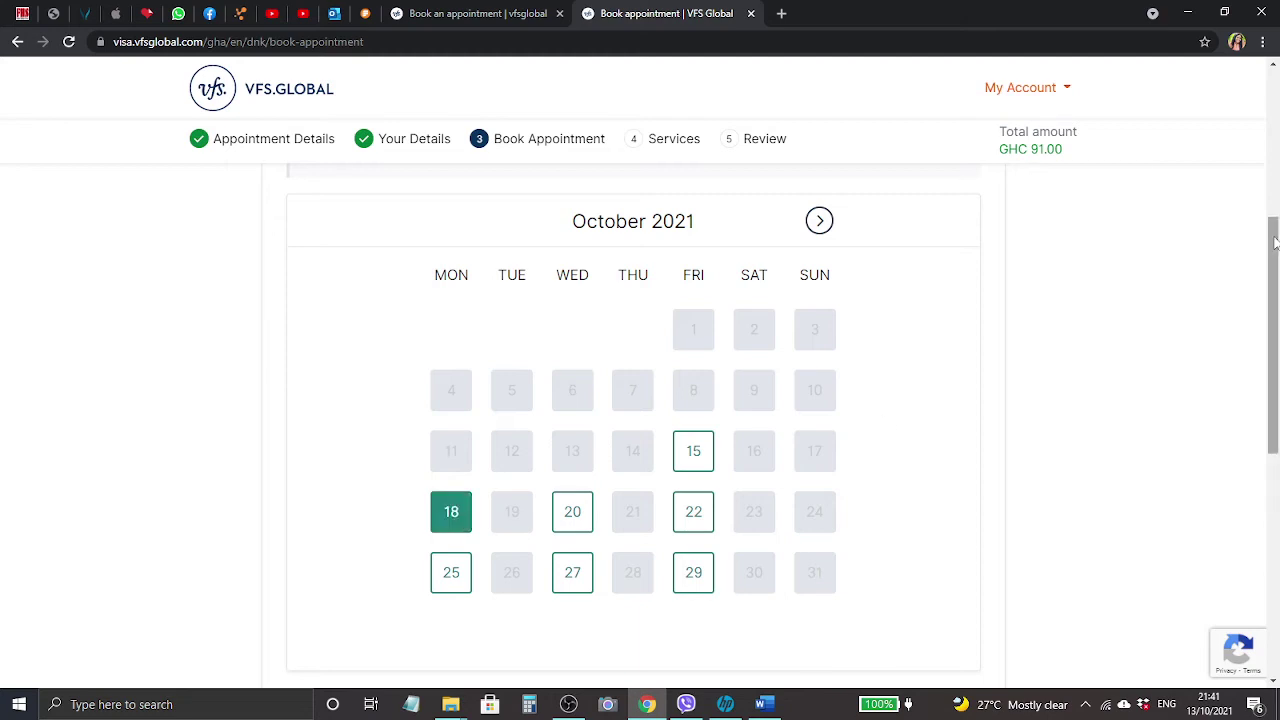
drag(1276, 241, 1276, 387)
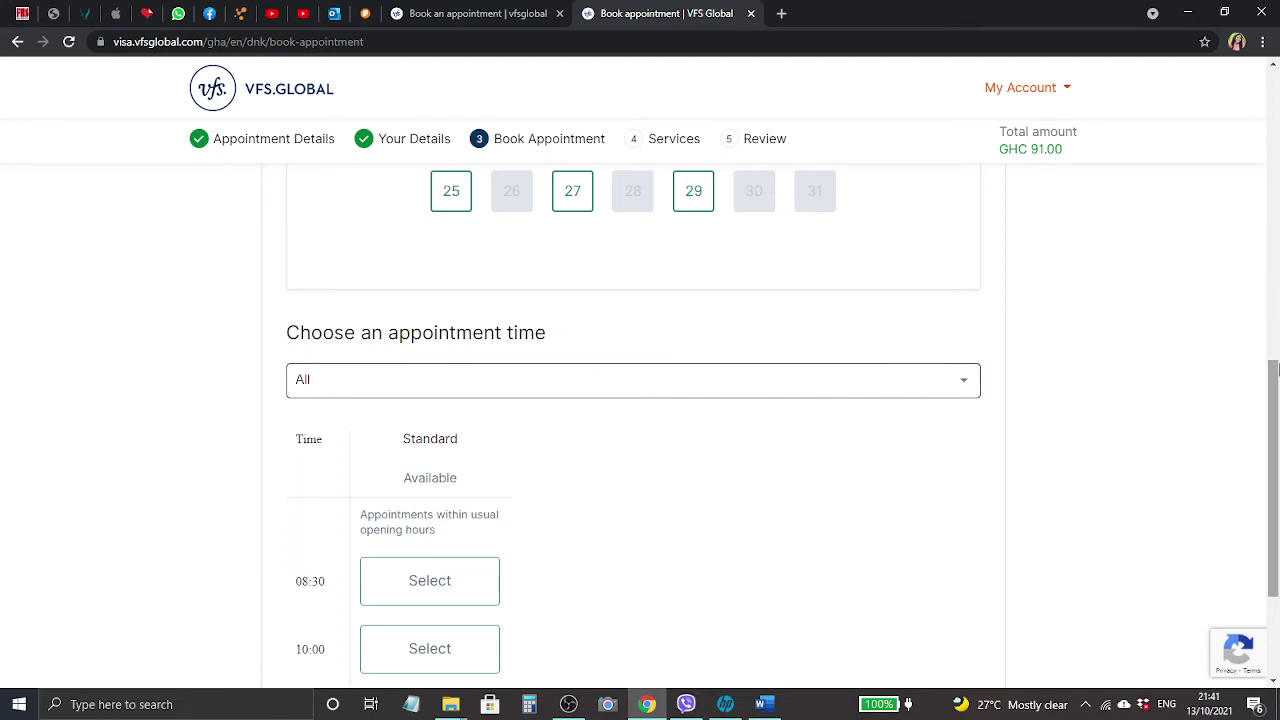
Step: Keep all appointment times shown, book the 10:00 slot instead of 08:30, and continue to Services
scroll(1274, 375, down, 2)
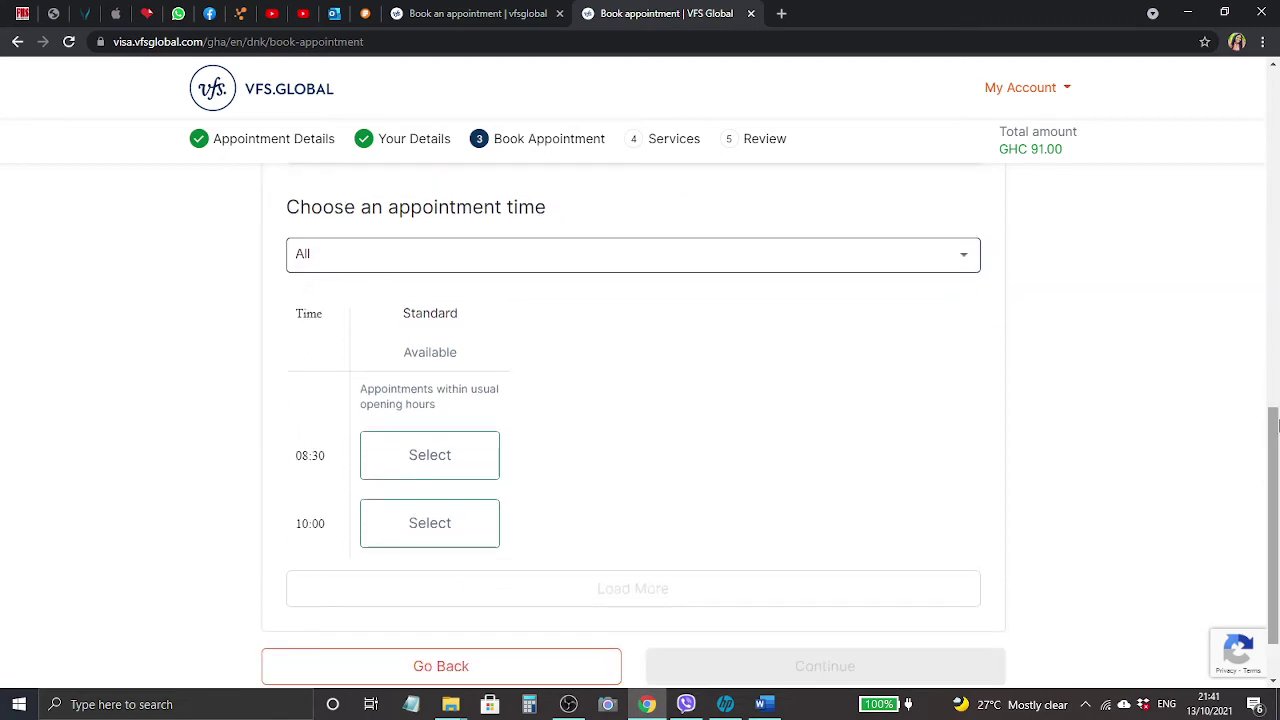
click(966, 264)
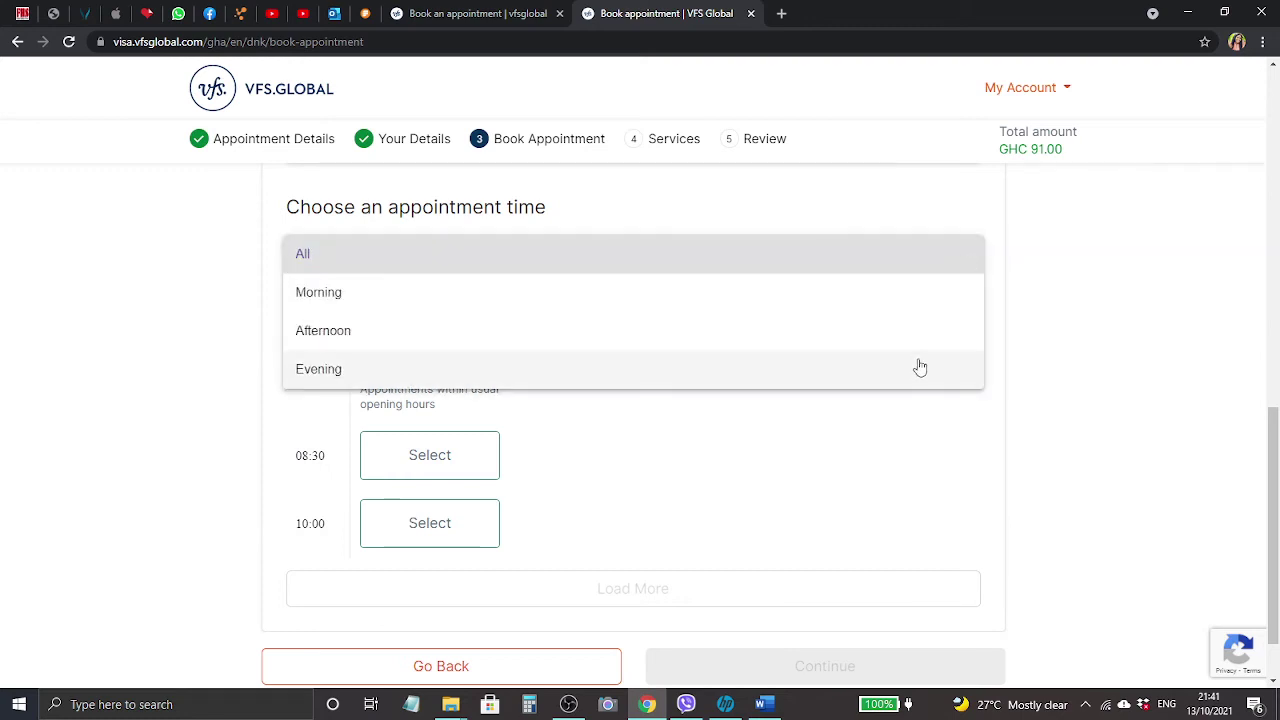
click(940, 250)
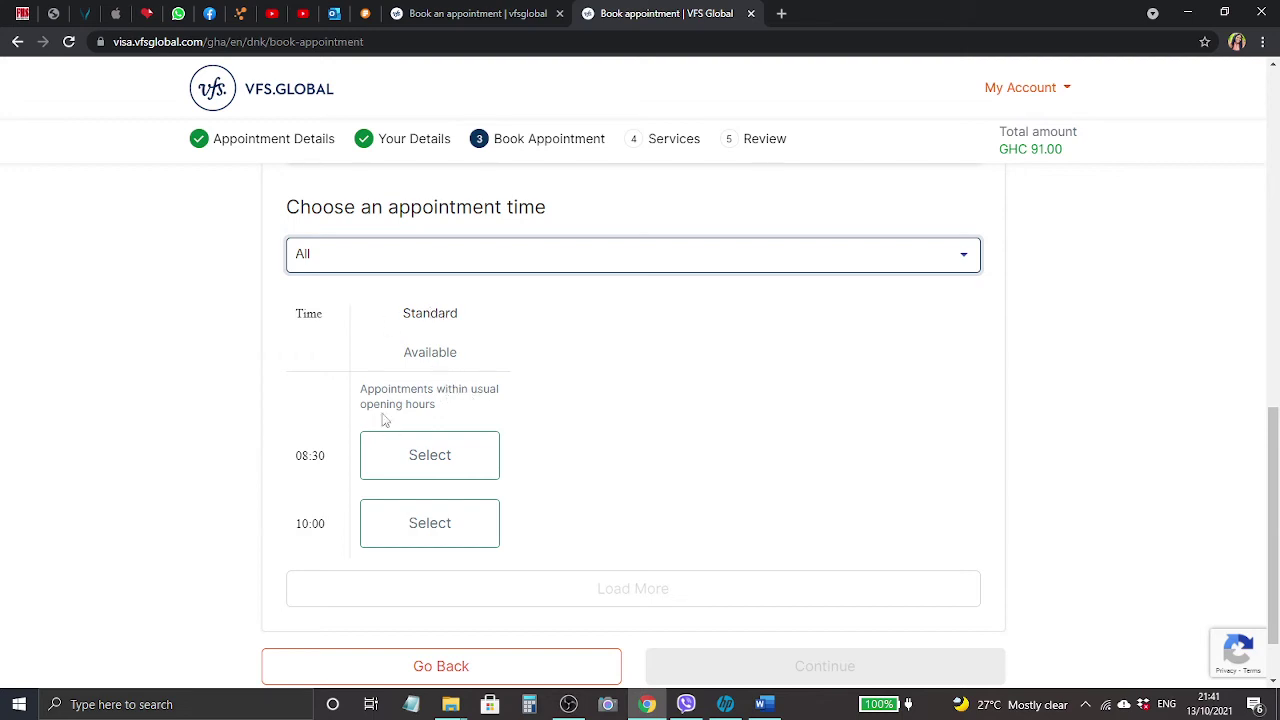
scroll(1270, 450, down, 1)
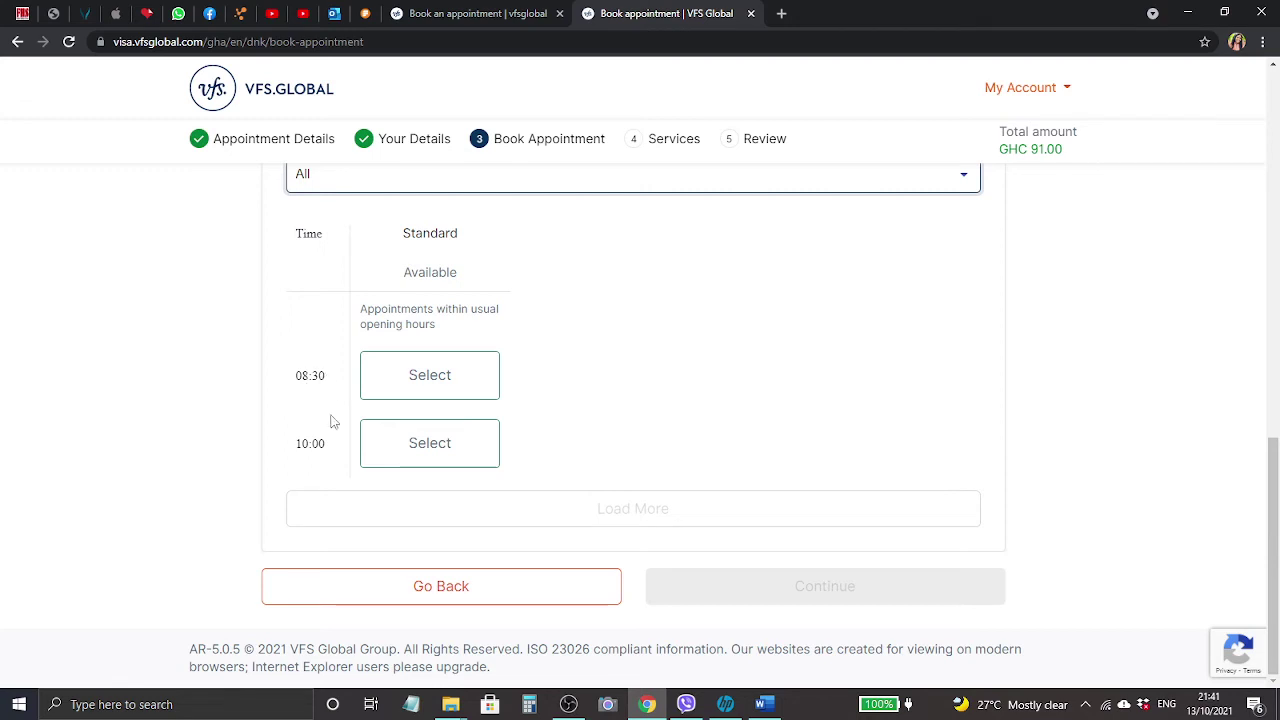
click(462, 385)
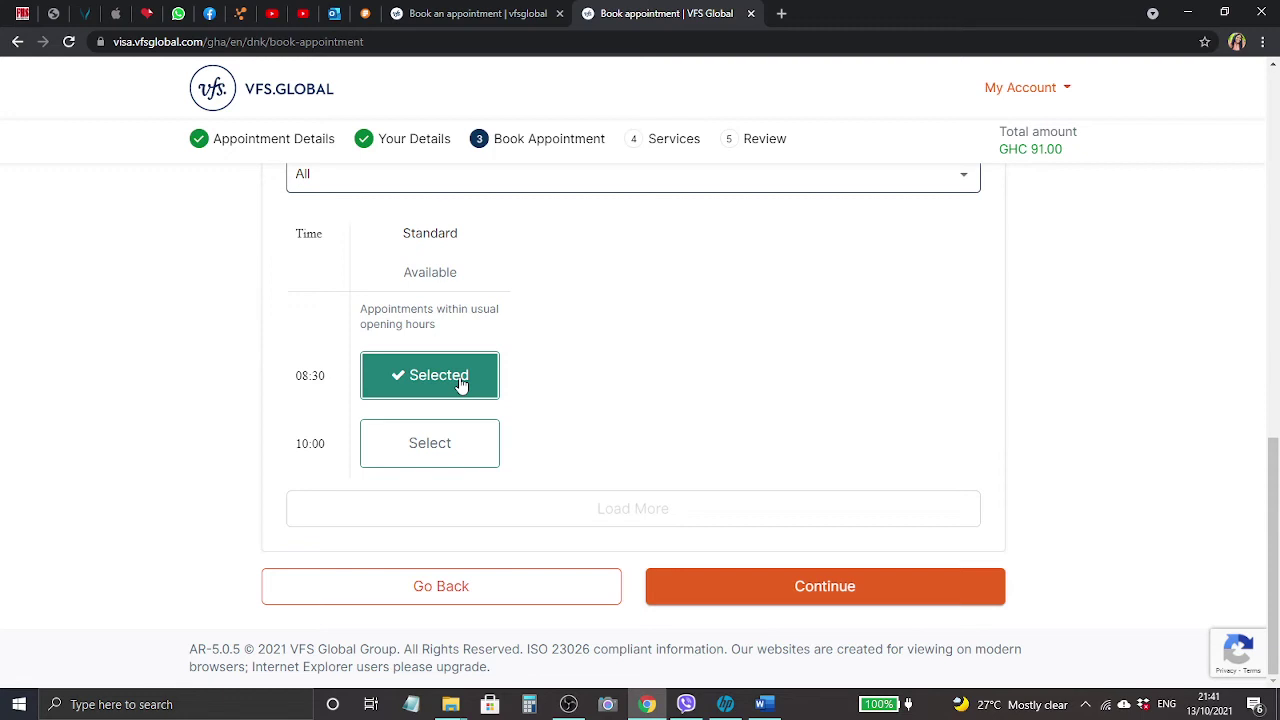
click(443, 448)
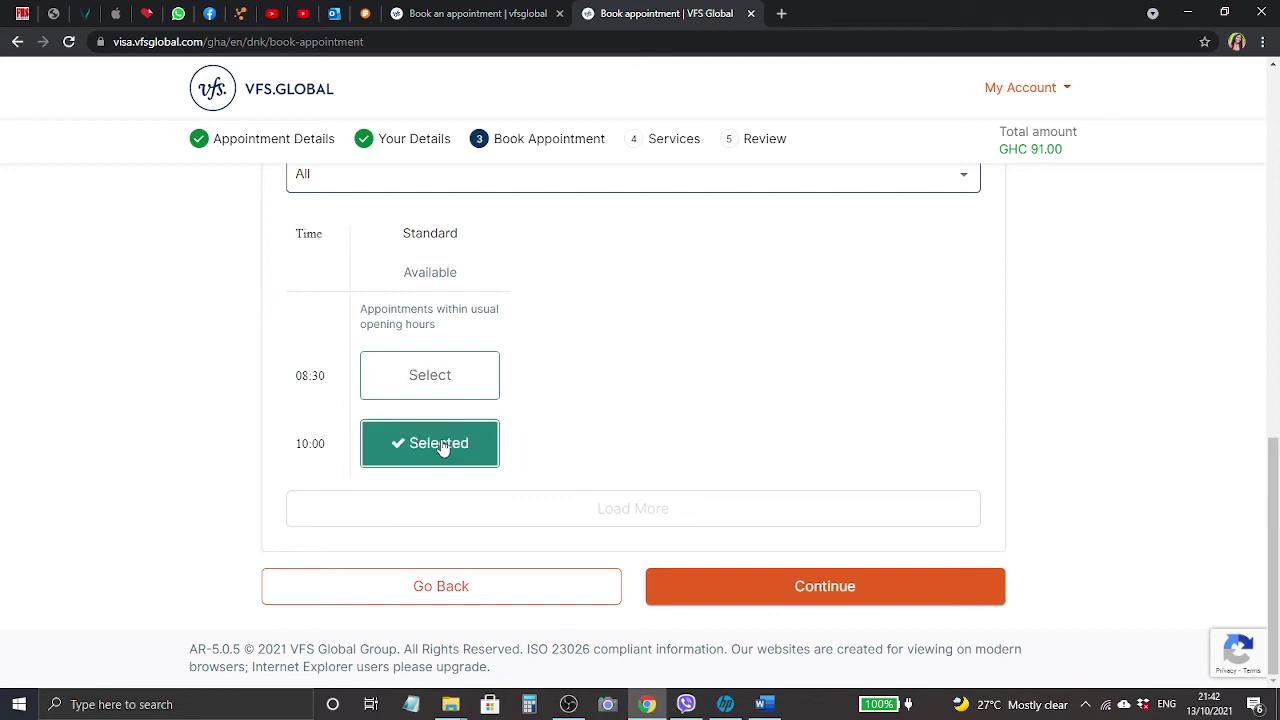
click(827, 590)
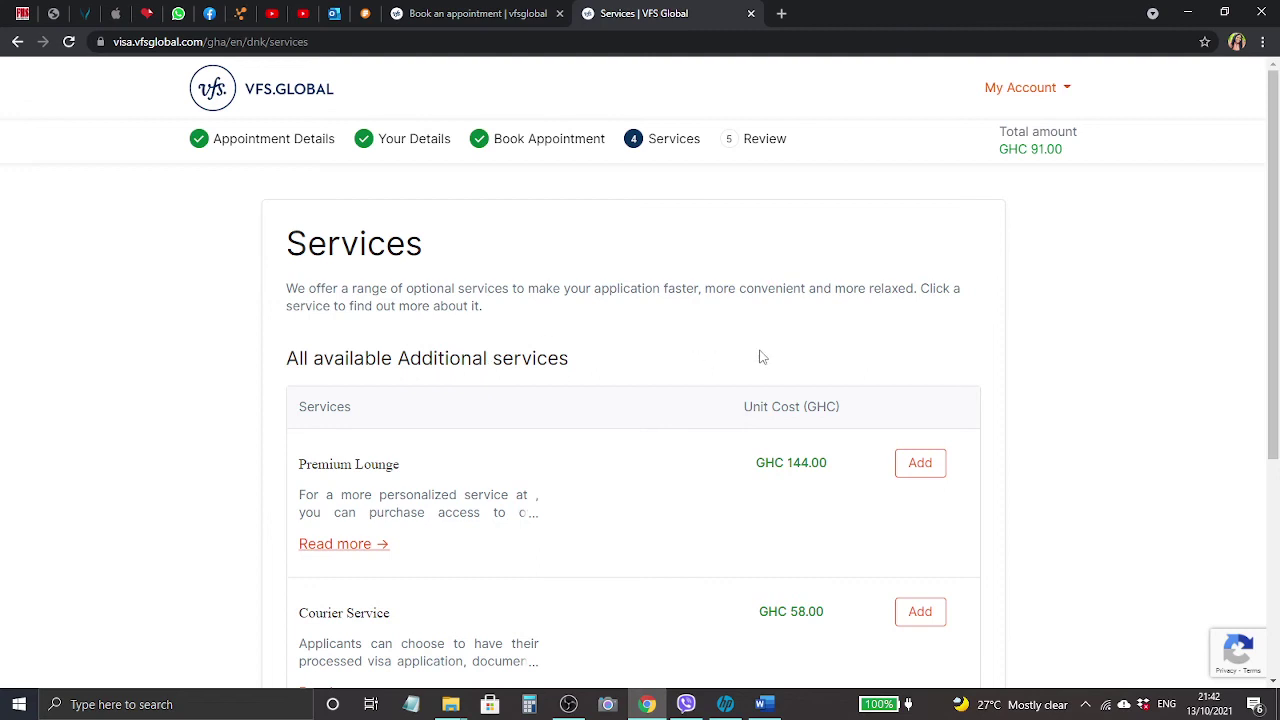
scroll(1006, 277, down, 1)
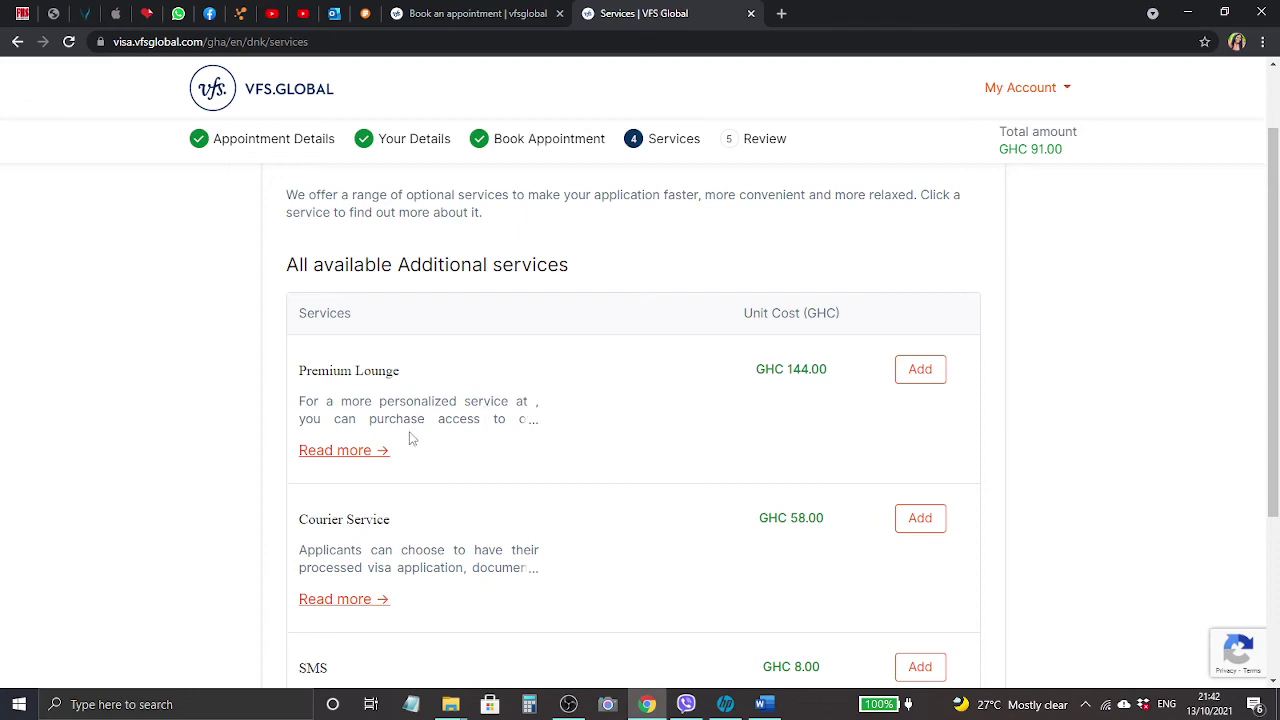
Step: Read through the full Premium Lounge service description in its details popup
click(358, 452)
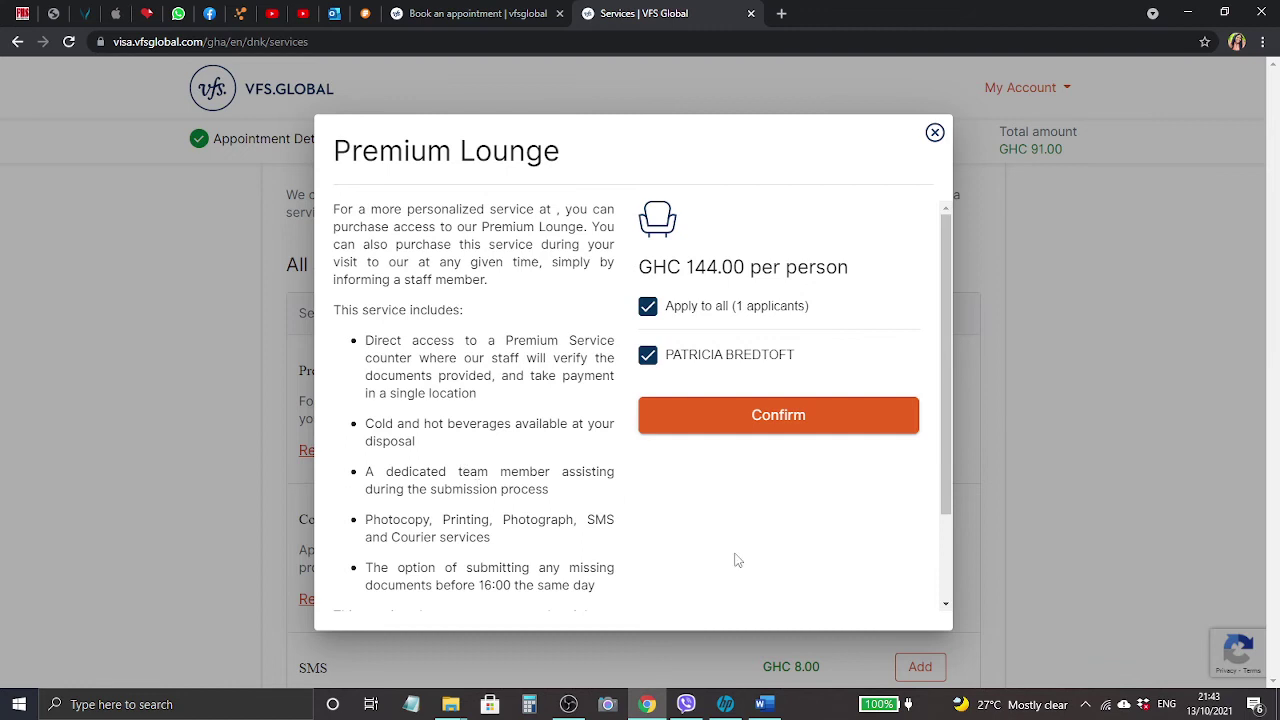
drag(947, 497, 949, 540)
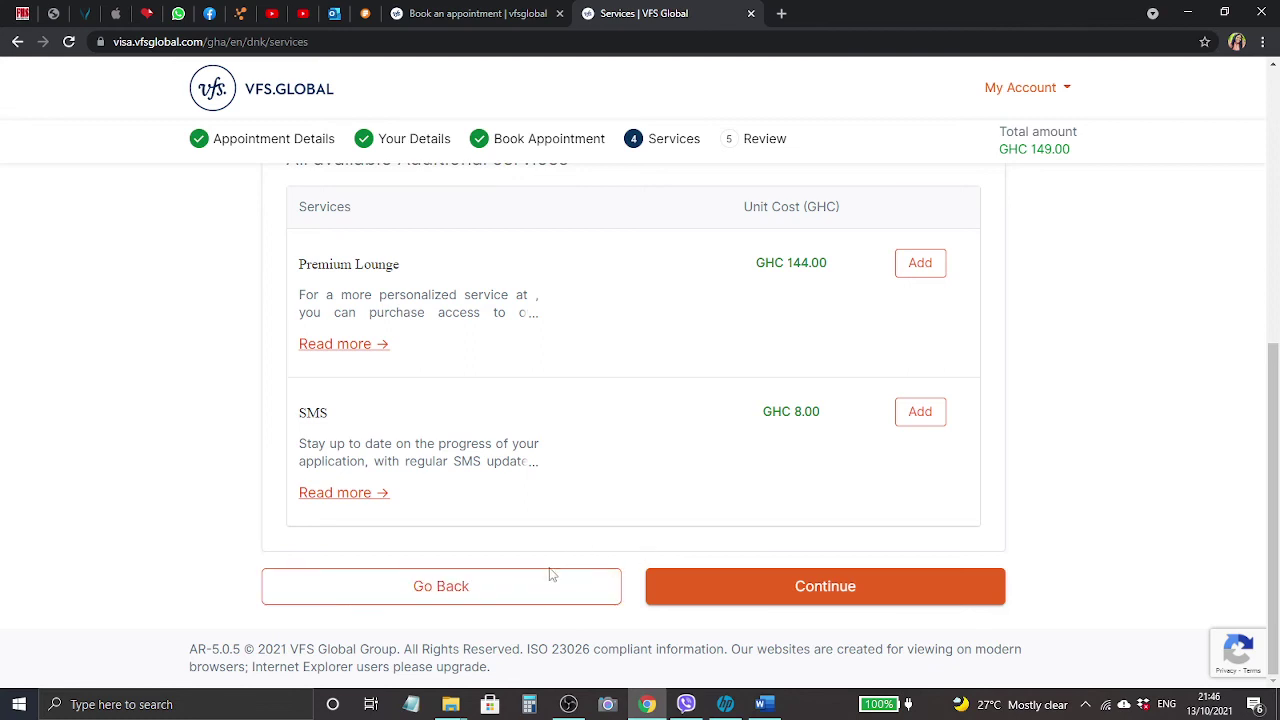
Step: Scroll to Your services to check Courier Service at GHC 58.00 and the GHC 149.00 total
drag(1278, 488, 1276, 276)
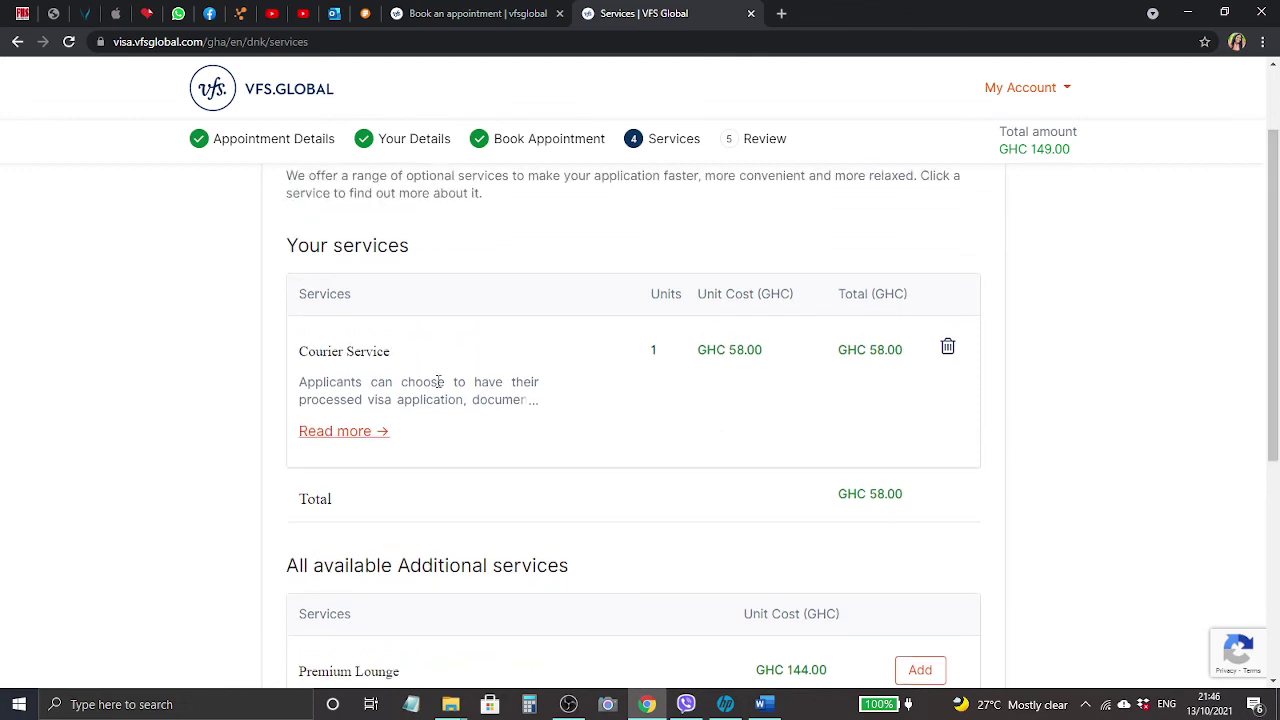
Step: Review the Courier Service description, then submit Services with only Courier Service (GHC 58.00) added
click(357, 437)
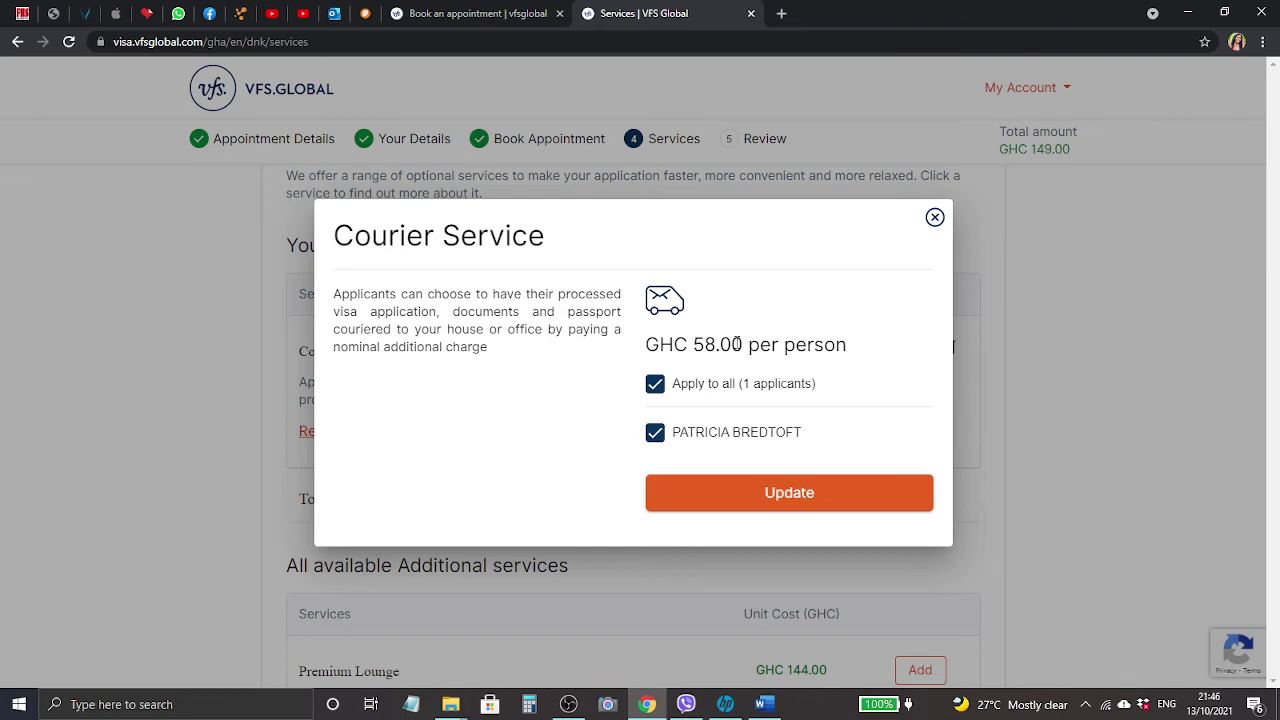
click(935, 218)
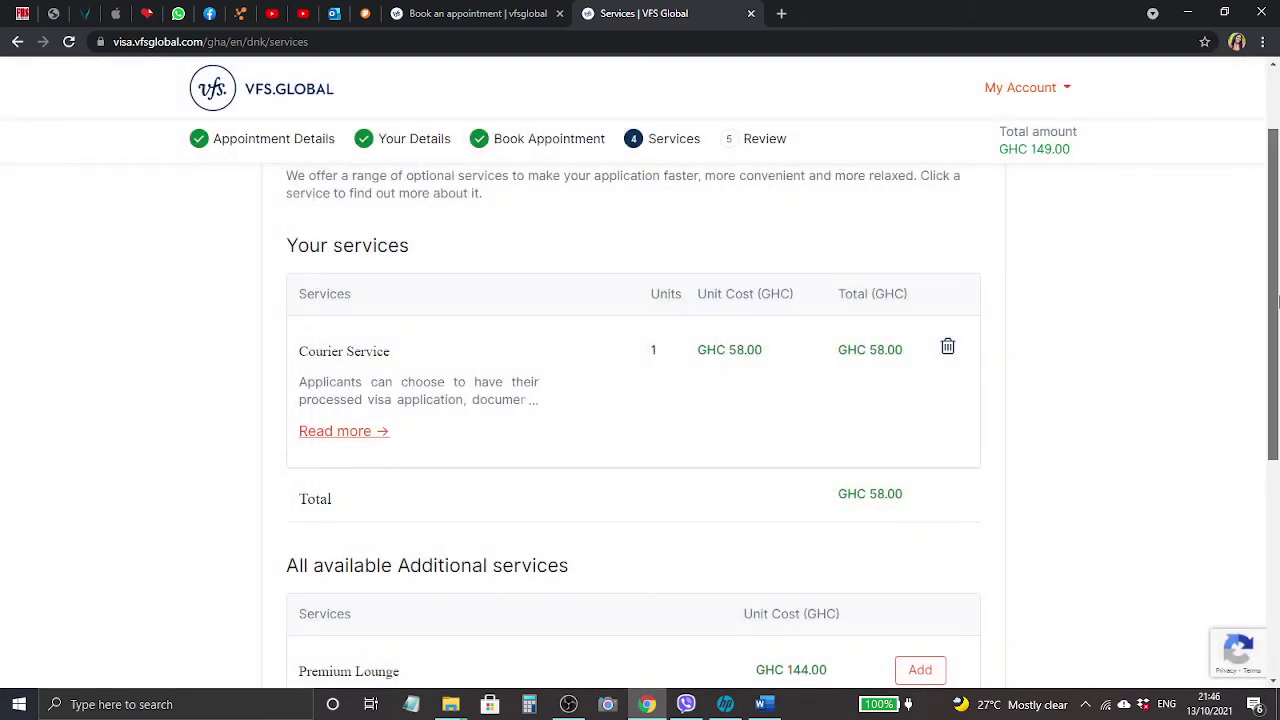
scroll(1277, 295, up, 1)
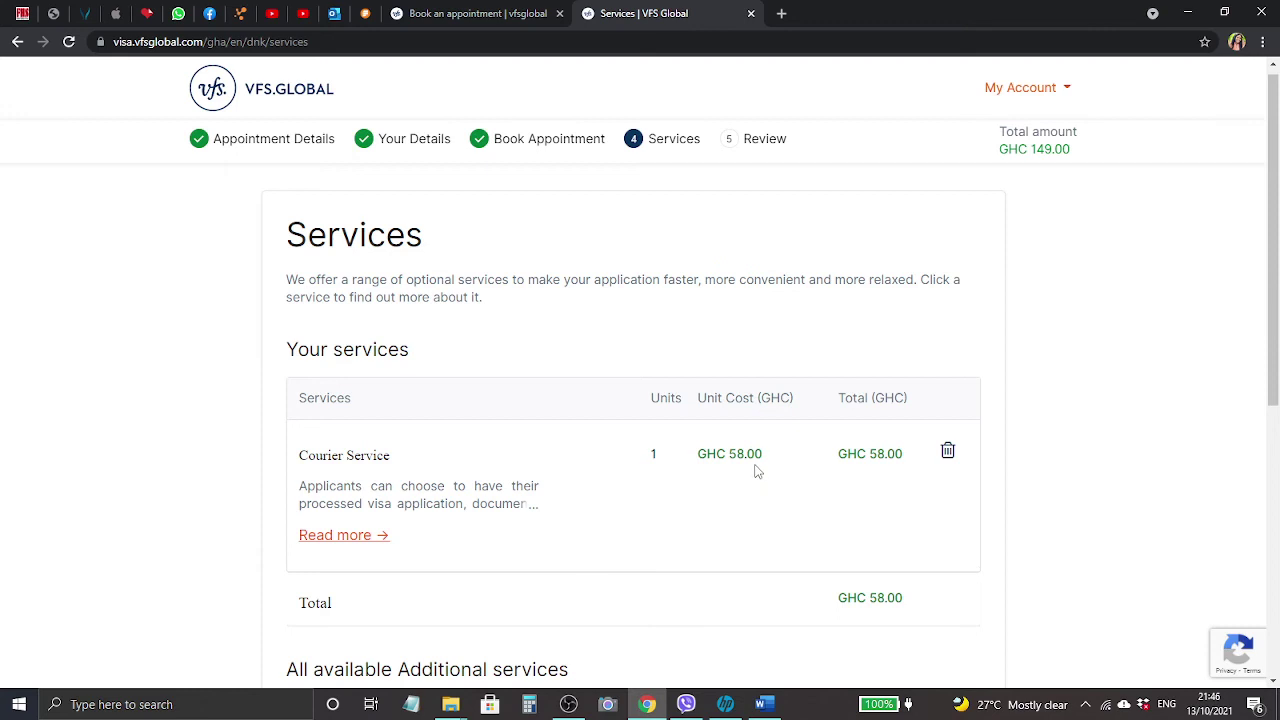
drag(1277, 255, 1272, 300)
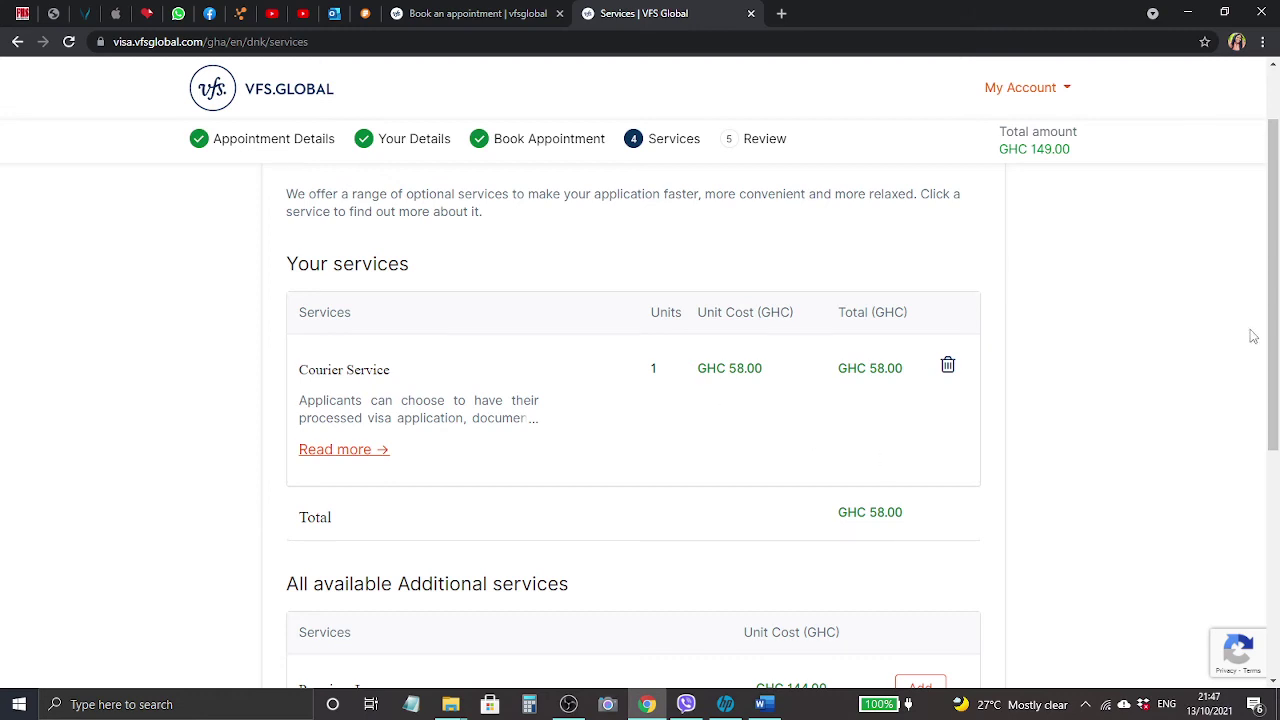
drag(1275, 306, 1277, 528)
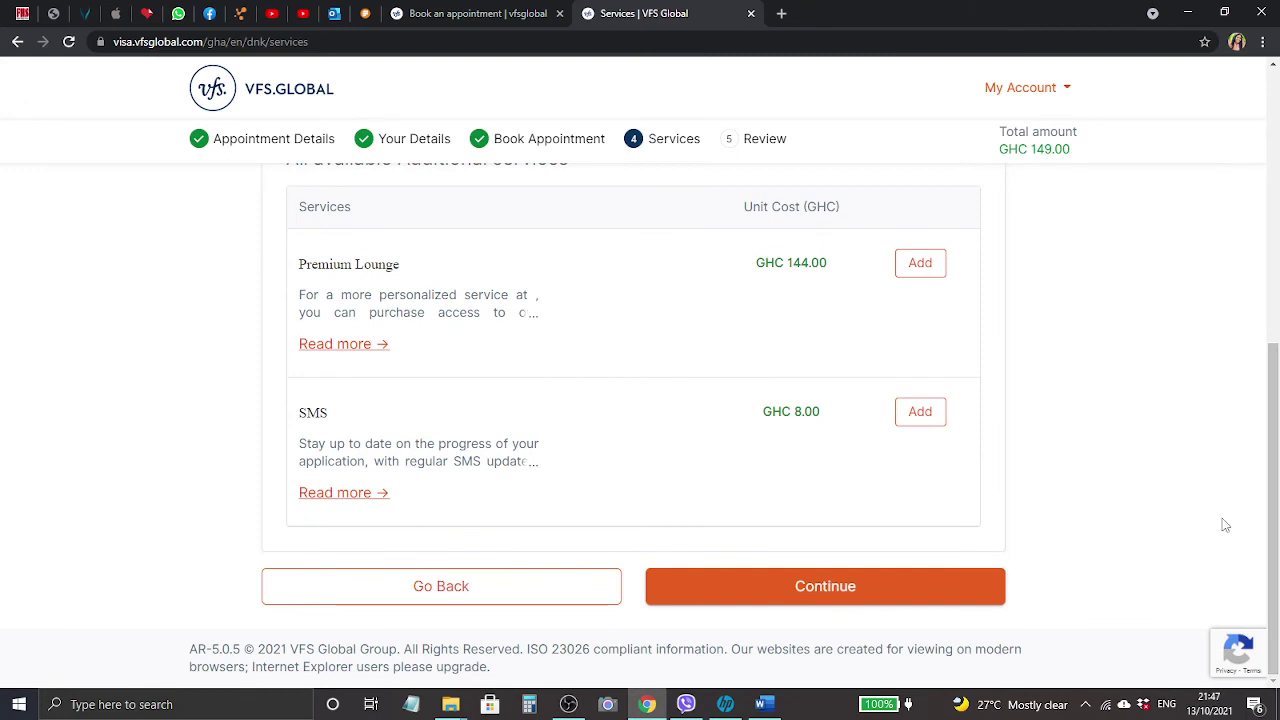
click(835, 597)
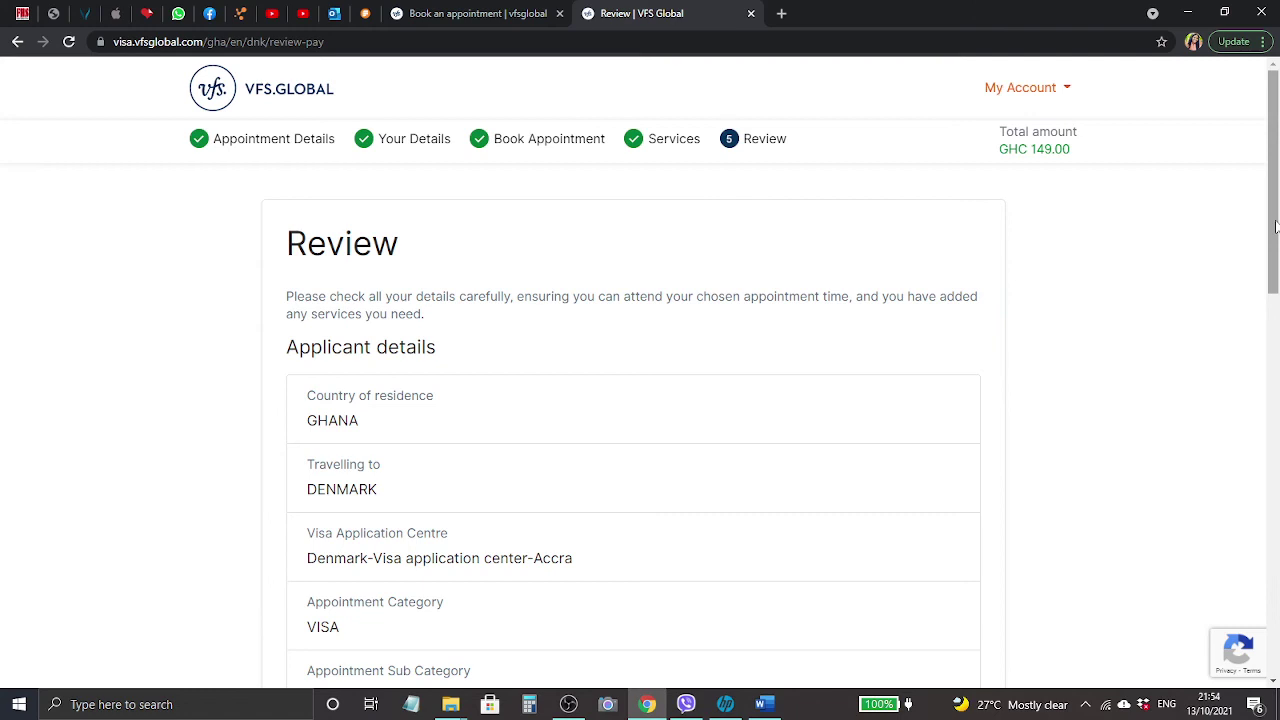
Step: Scroll through the Review page's applicant, appointment, services and fees sections totalling GHC 149.00
drag(1275, 226, 1275, 237)
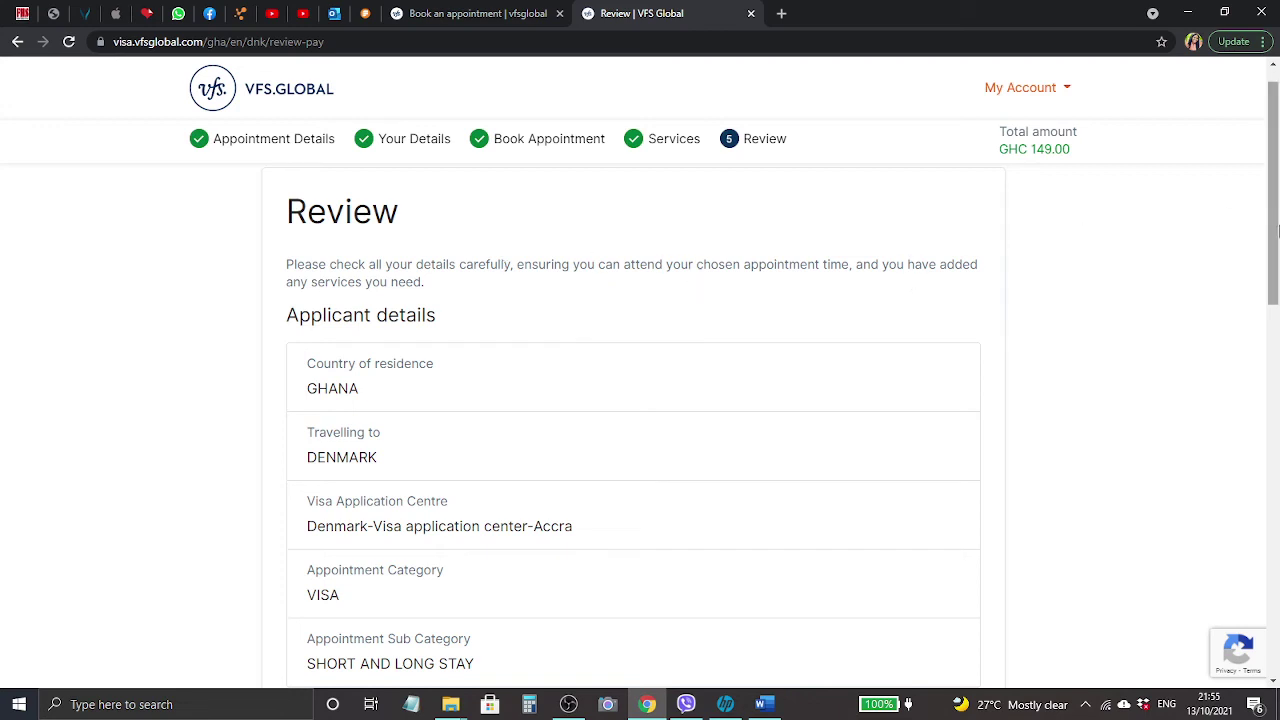
scroll(1277, 232, down, 2)
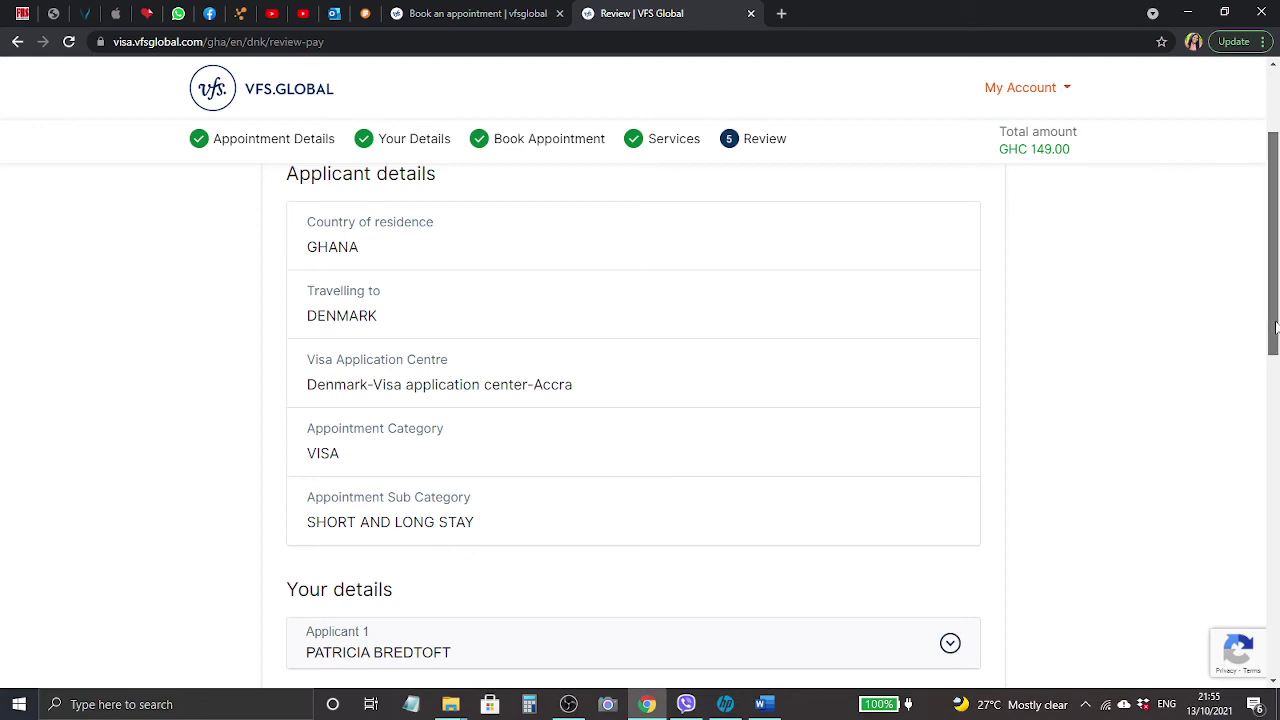
drag(1276, 328, 1275, 335)
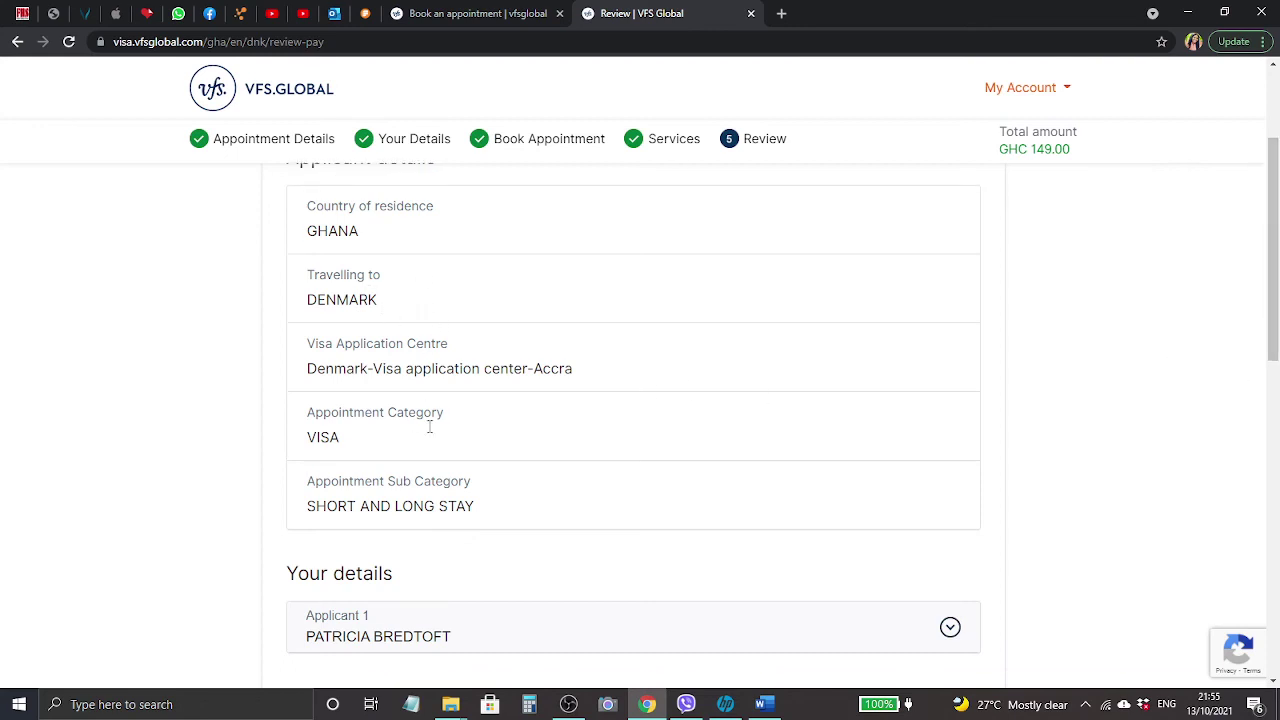
drag(1275, 345, 1274, 489)
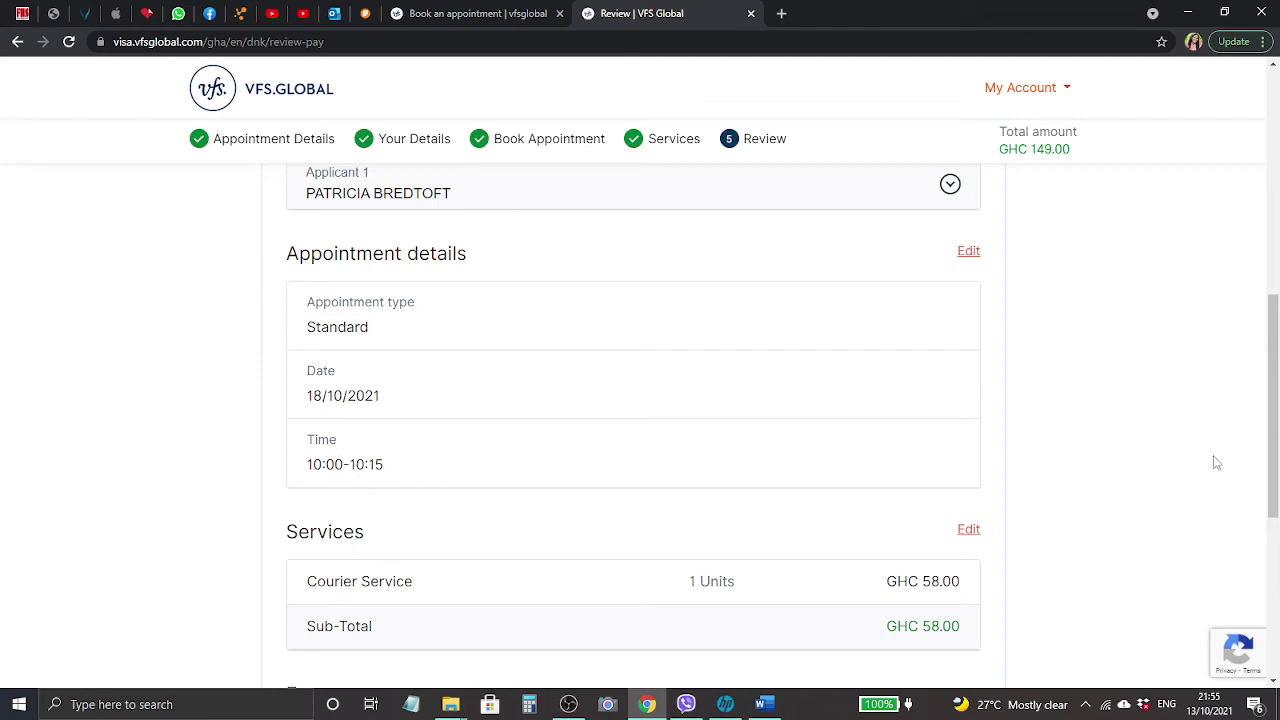
drag(1275, 400, 1240, 497)
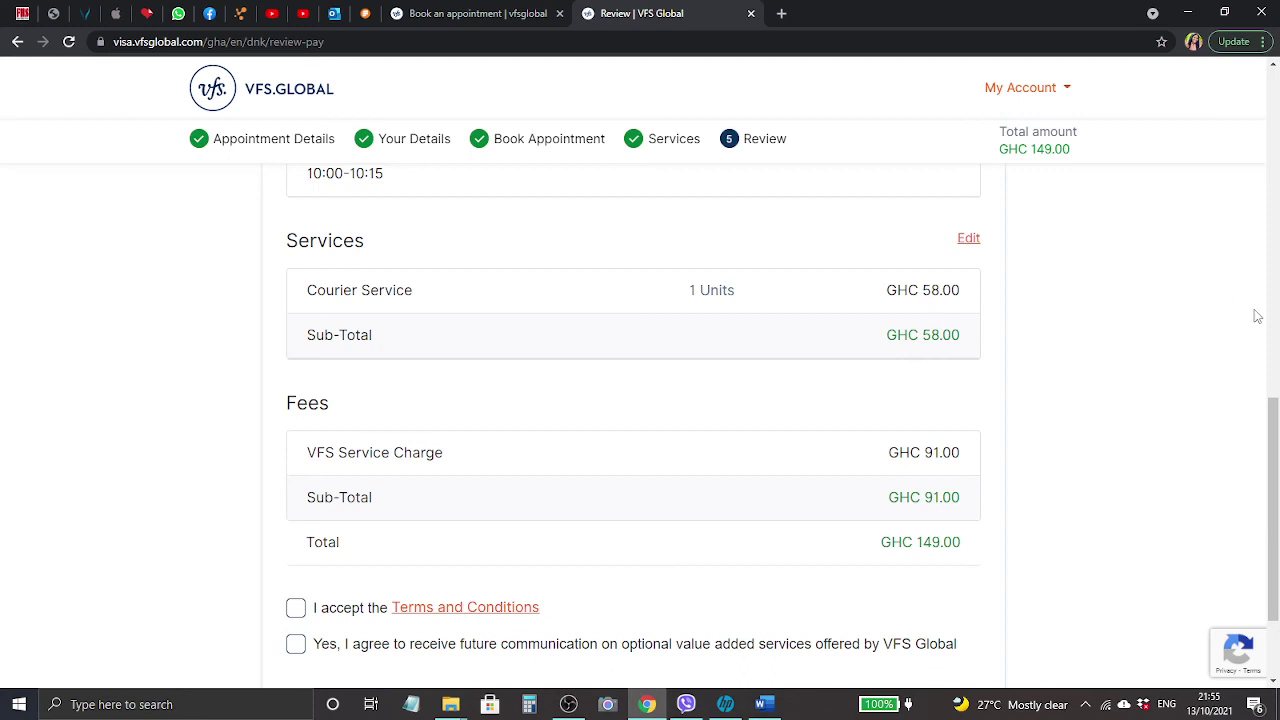
scroll(797, 371, down, 2)
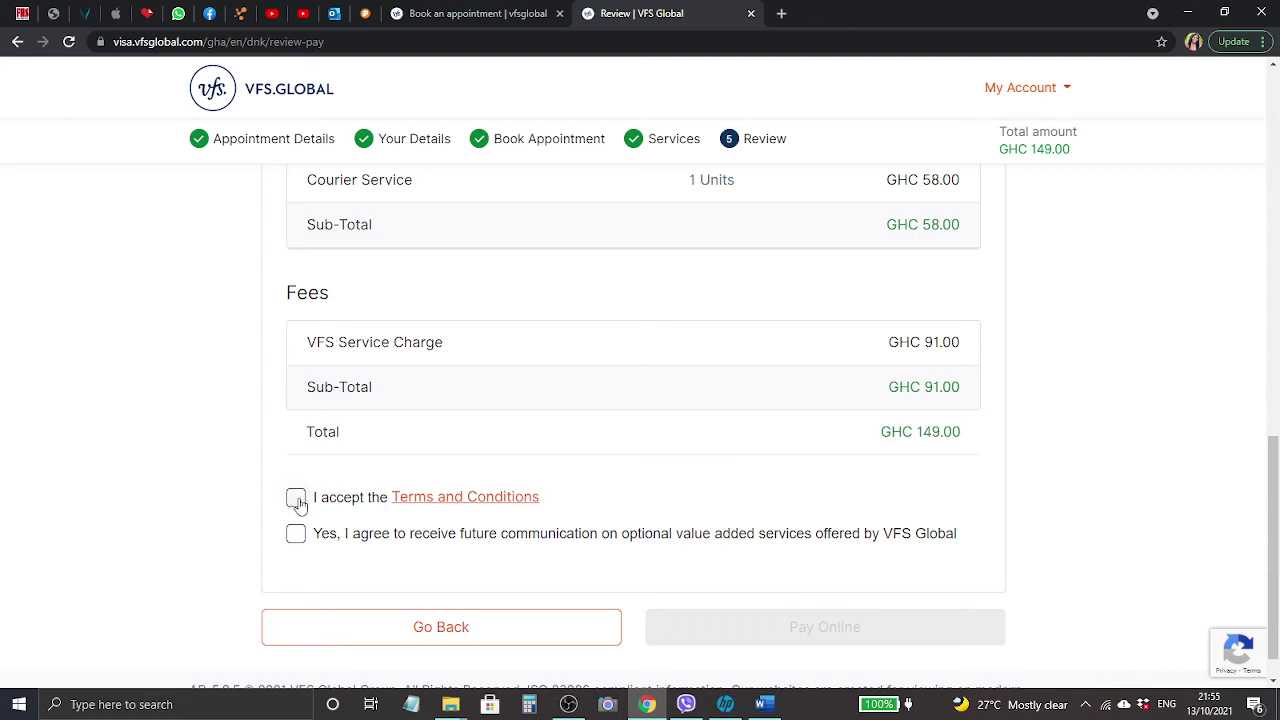
Step: Accept the Terms and Conditions and consent to future VFS Global communications
click(296, 500)
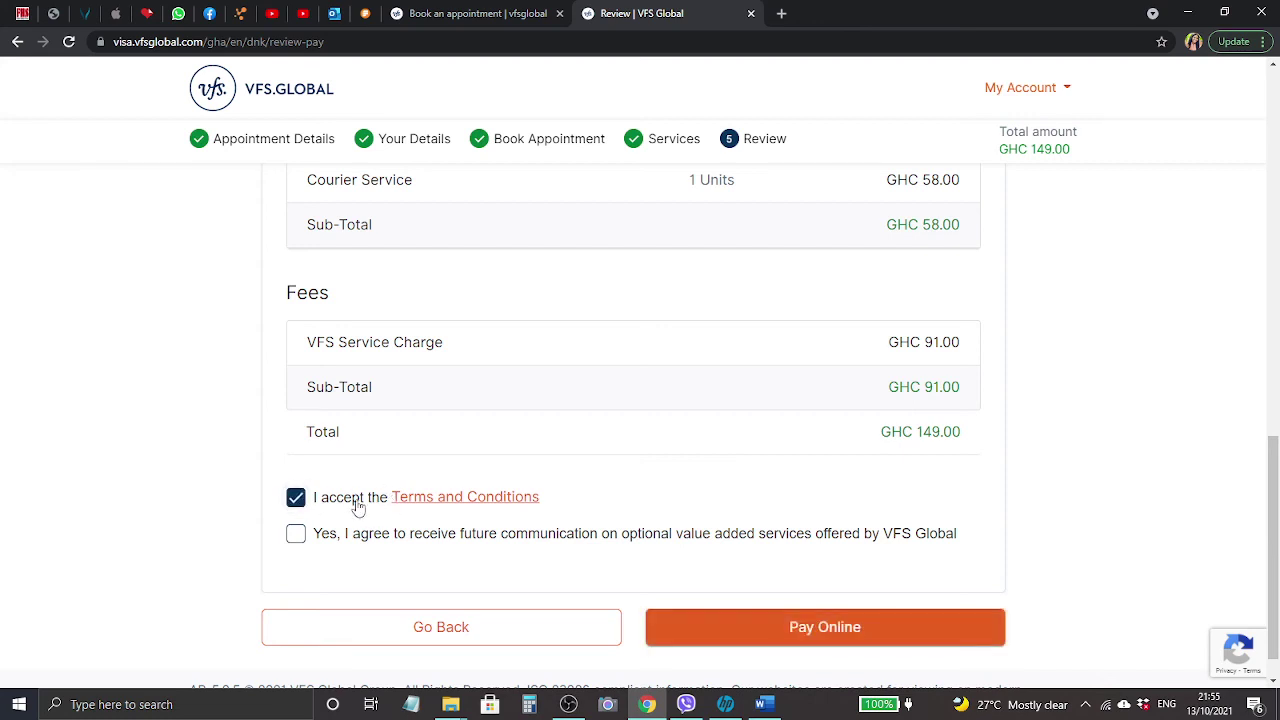
click(300, 539)
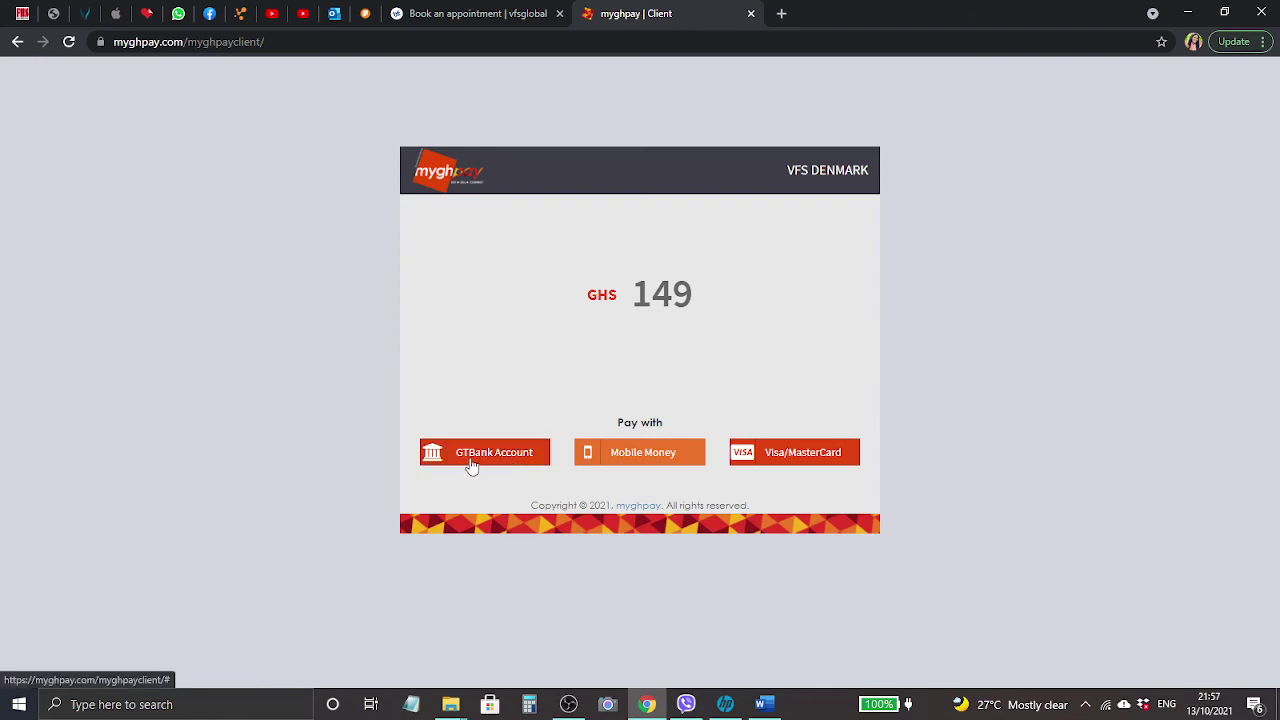
Step: Pay the 151.98 GHS amount by Visa/MasterCard, filling the card form from the saved card
click(762, 458)
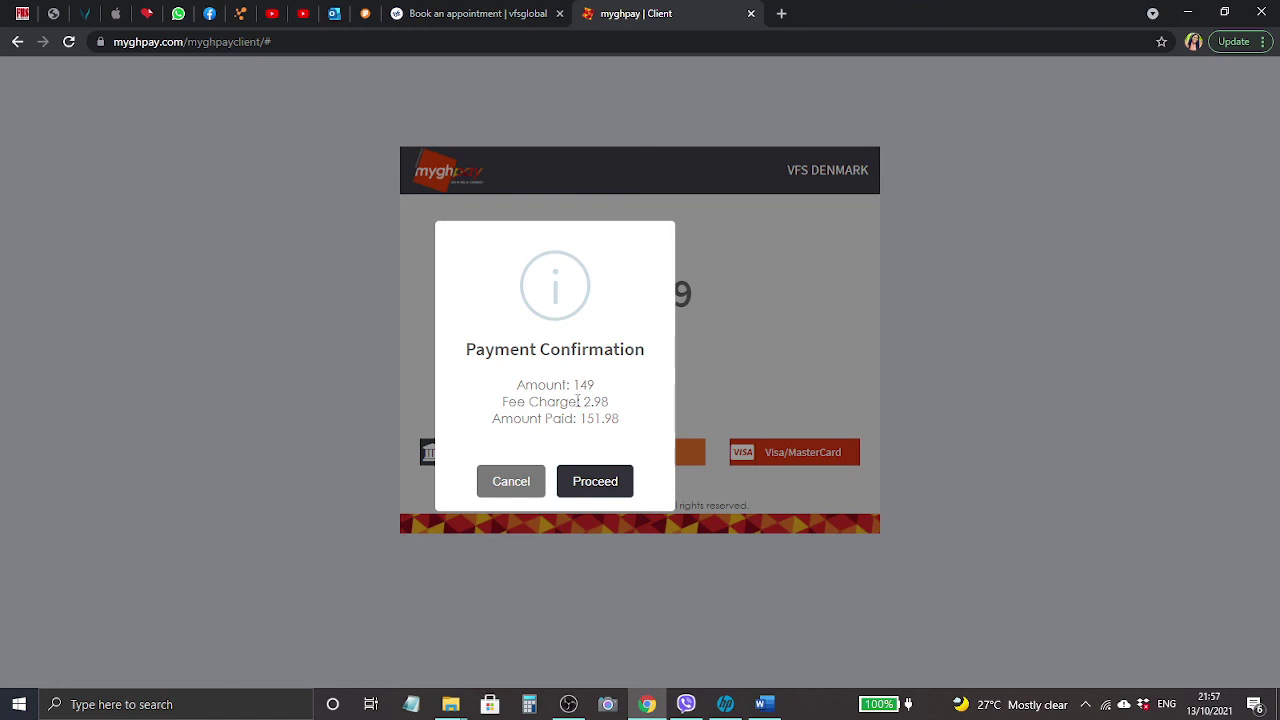
click(598, 482)
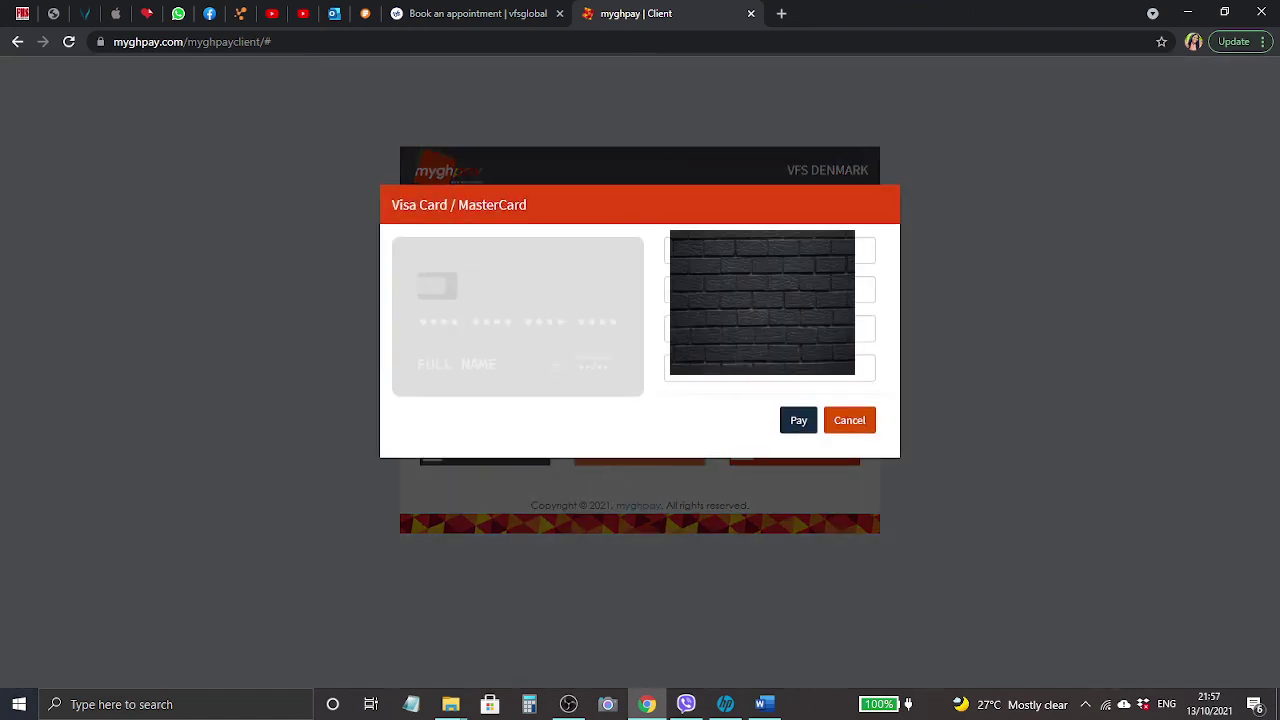
click(865, 250)
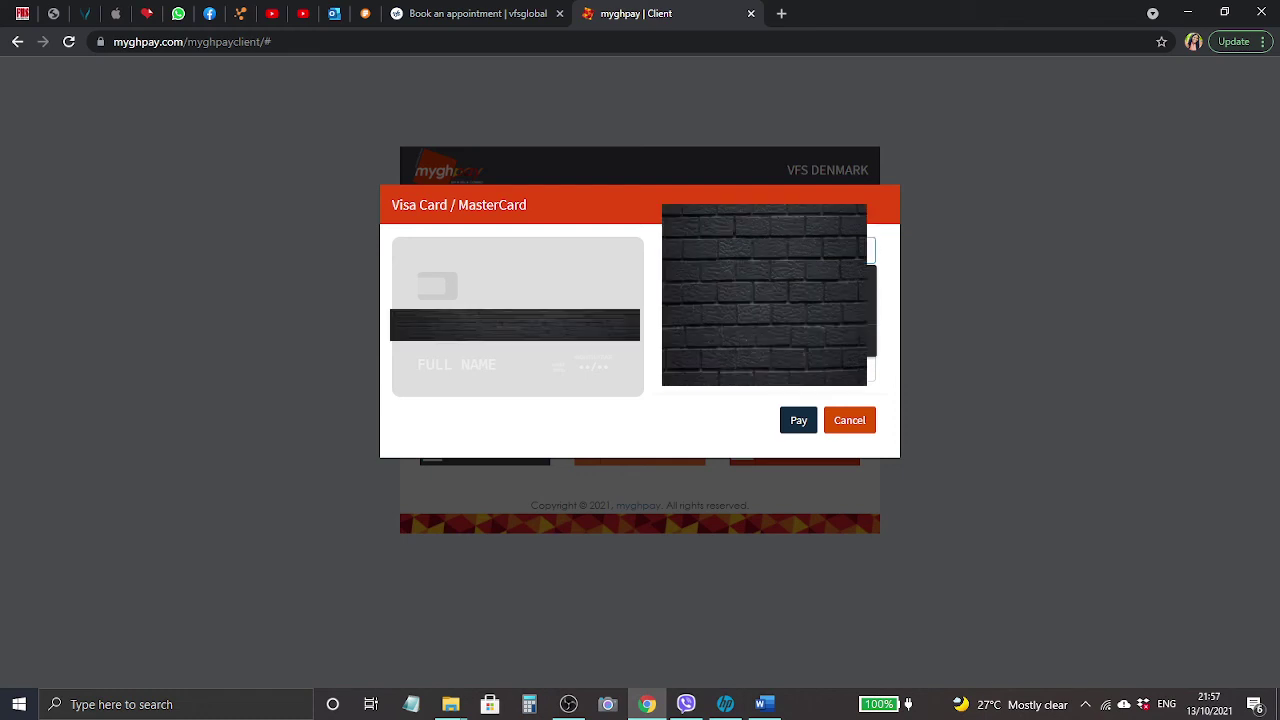
click(790, 340)
click(798, 422)
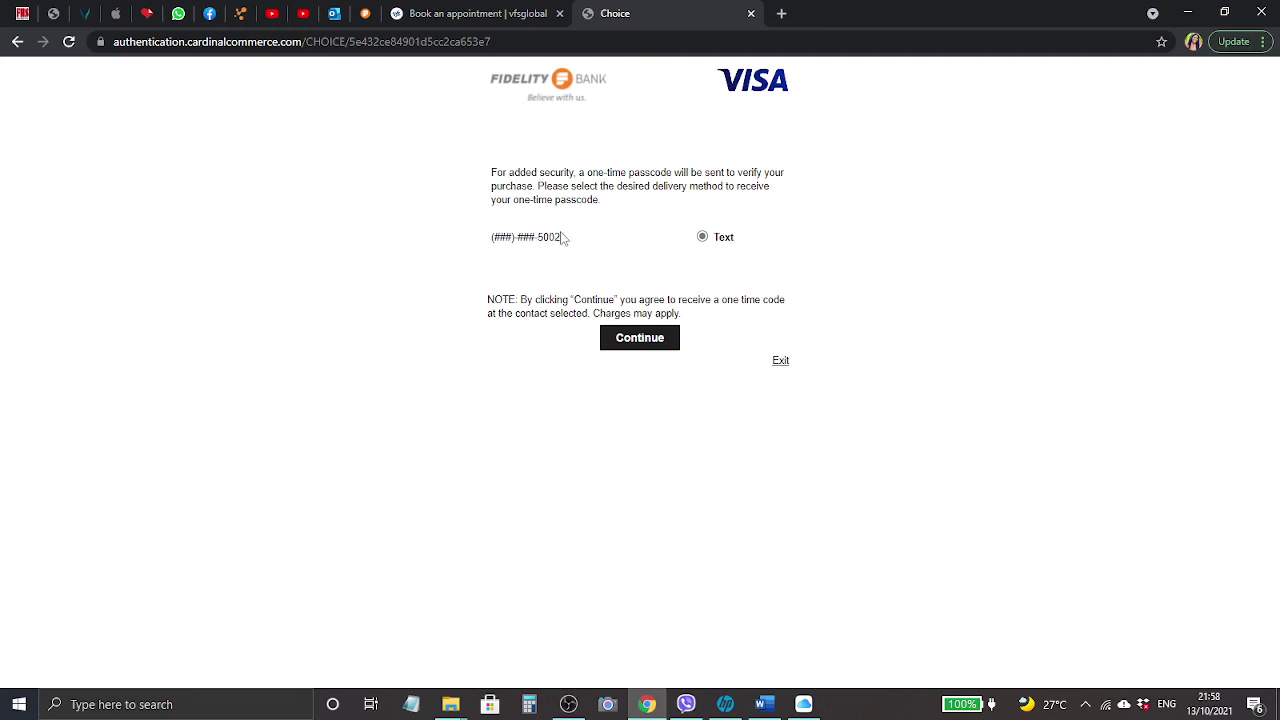
Step: Verify the 151.98 GHS card payment with the one-time passcode received by text message
click(634, 344)
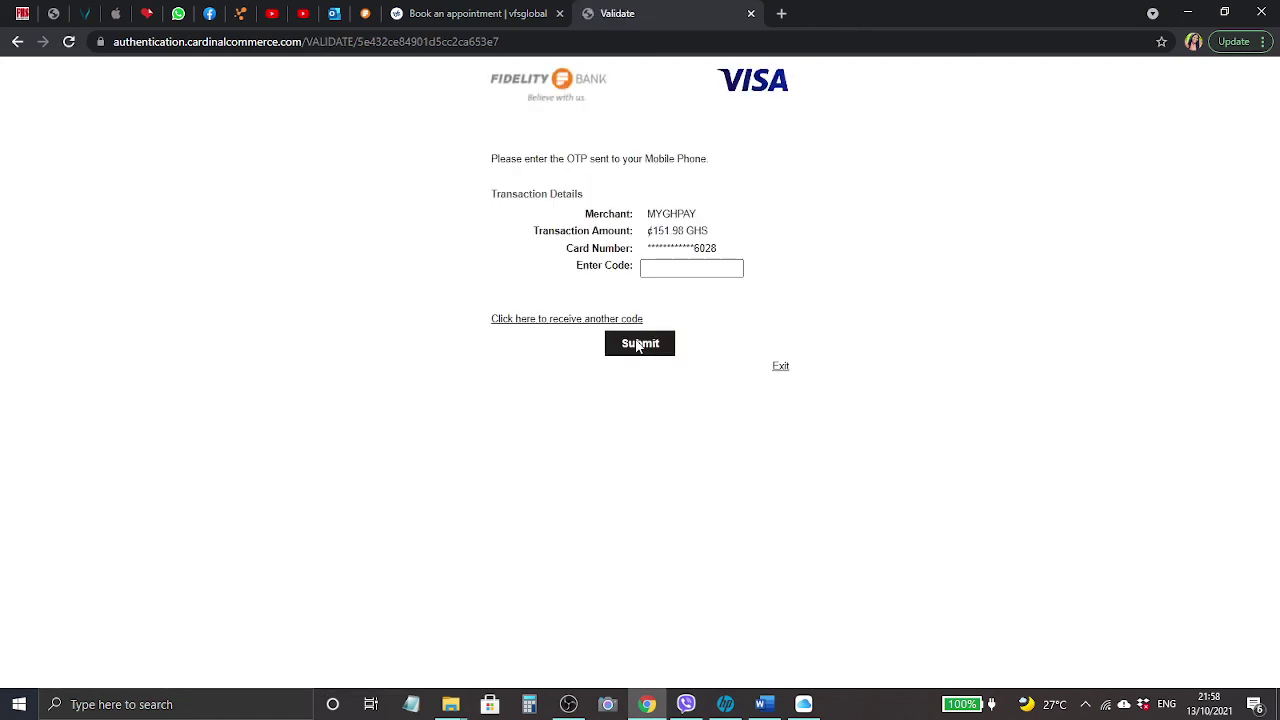
click(729, 266)
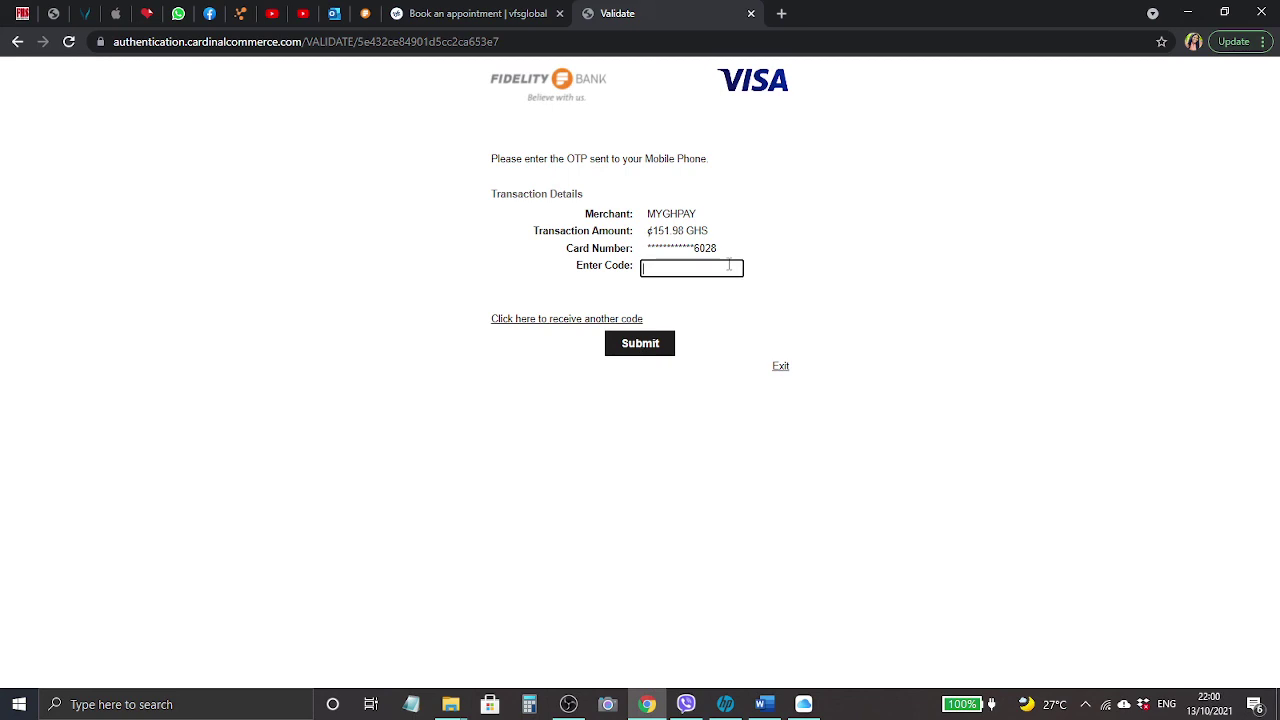
click(649, 346)
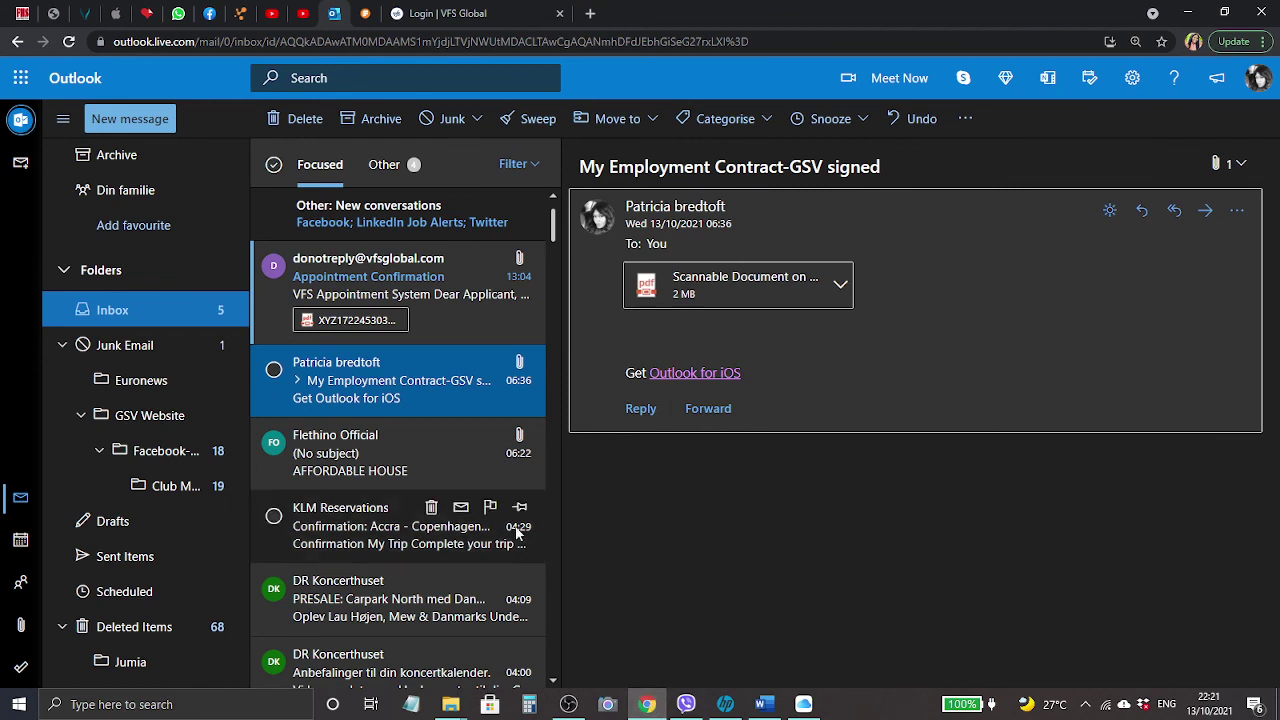
Step: Open and read through the VFS Global Appointment Confirmation email
click(364, 271)
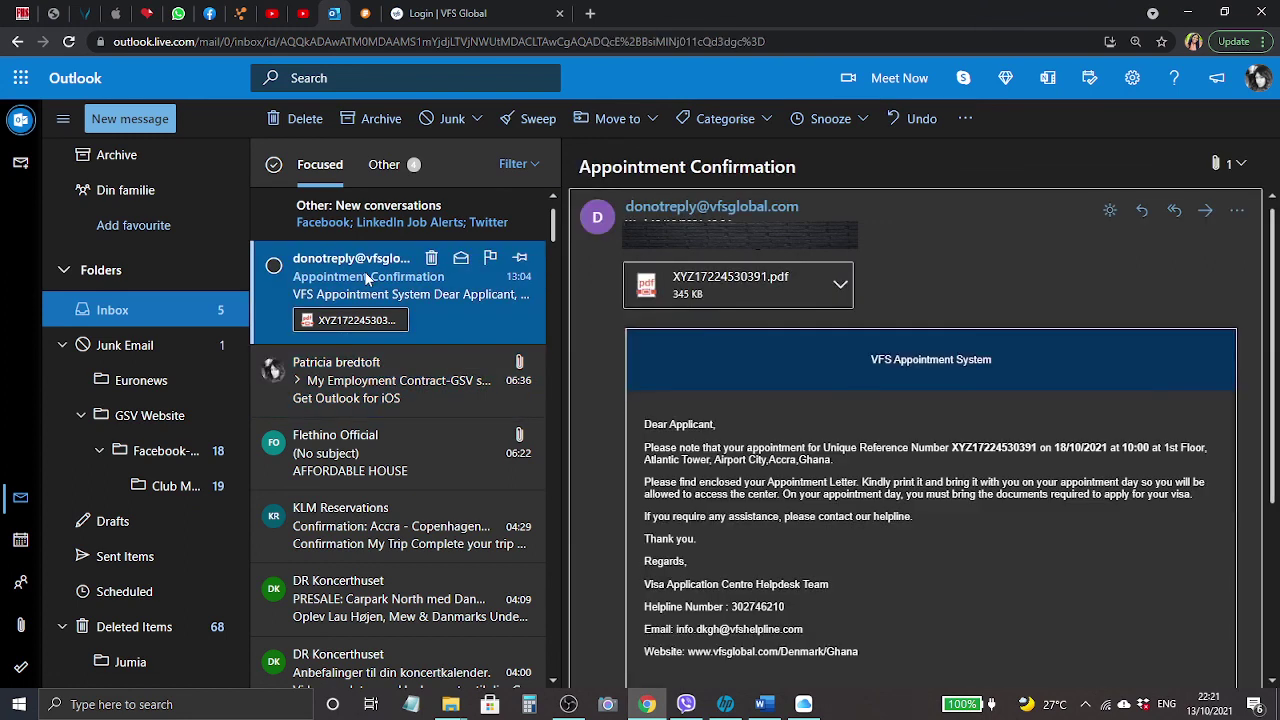
scroll(927, 307, down, 1)
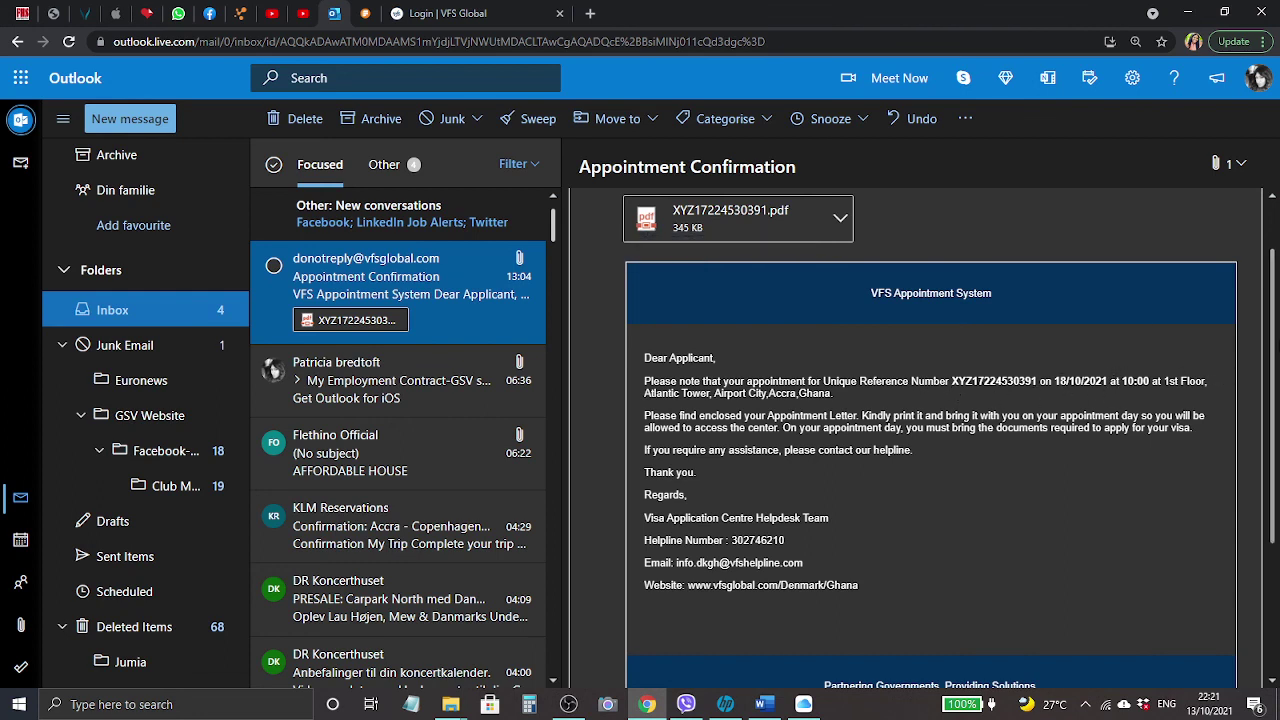
scroll(995, 445, down, 1)
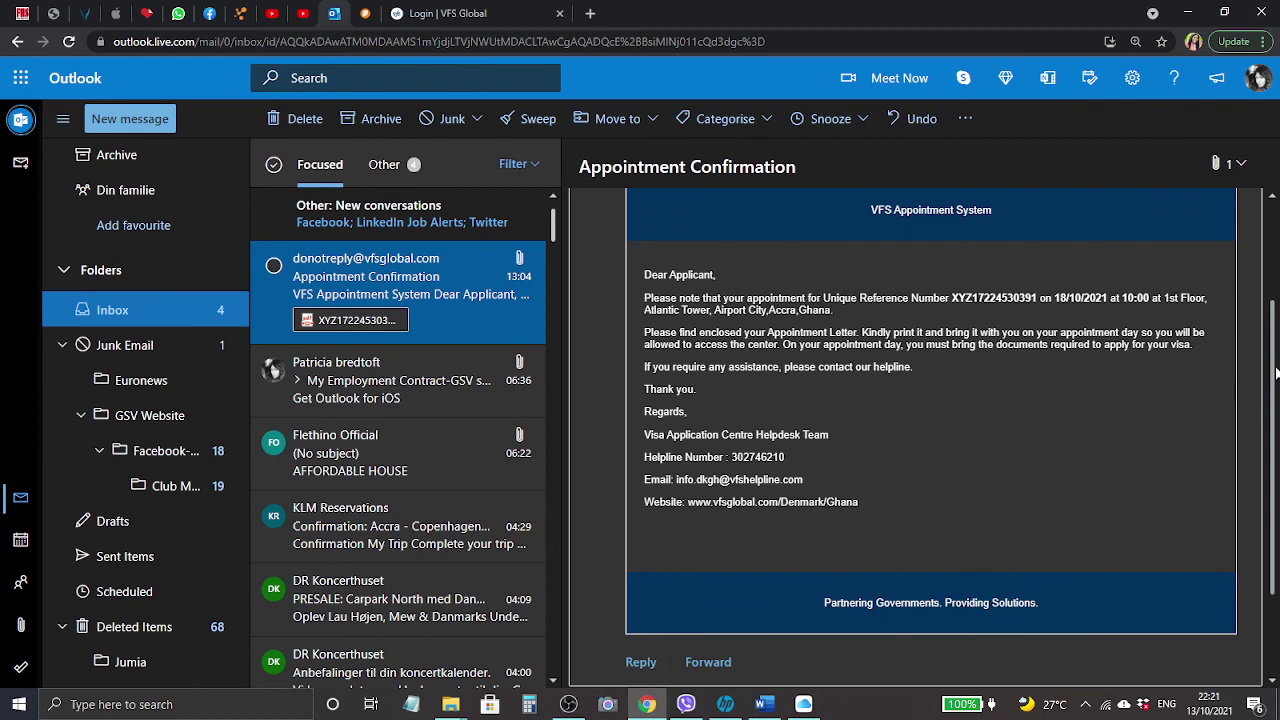
scroll(1170, 390, down, 1)
scroll(1259, 347, up, 2)
scroll(1259, 347, up, 1)
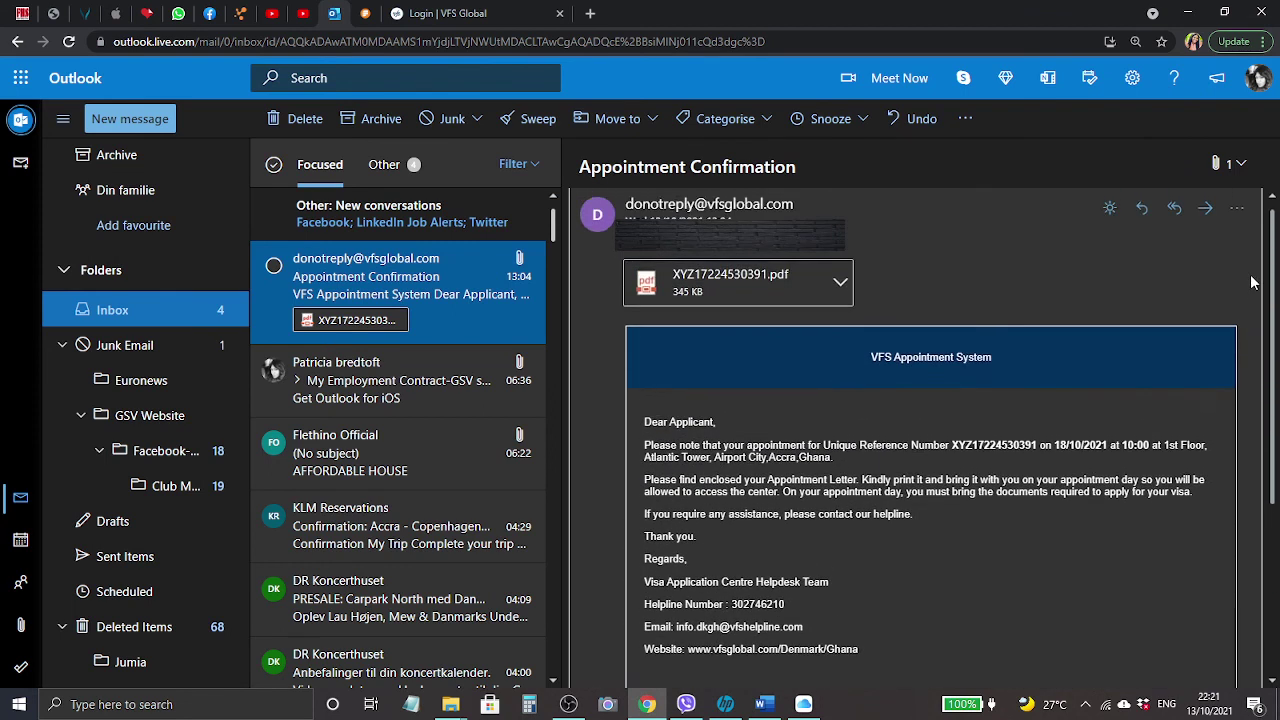
Step: Download the attached appointment letter PDF to the computer
click(840, 285)
click(772, 389)
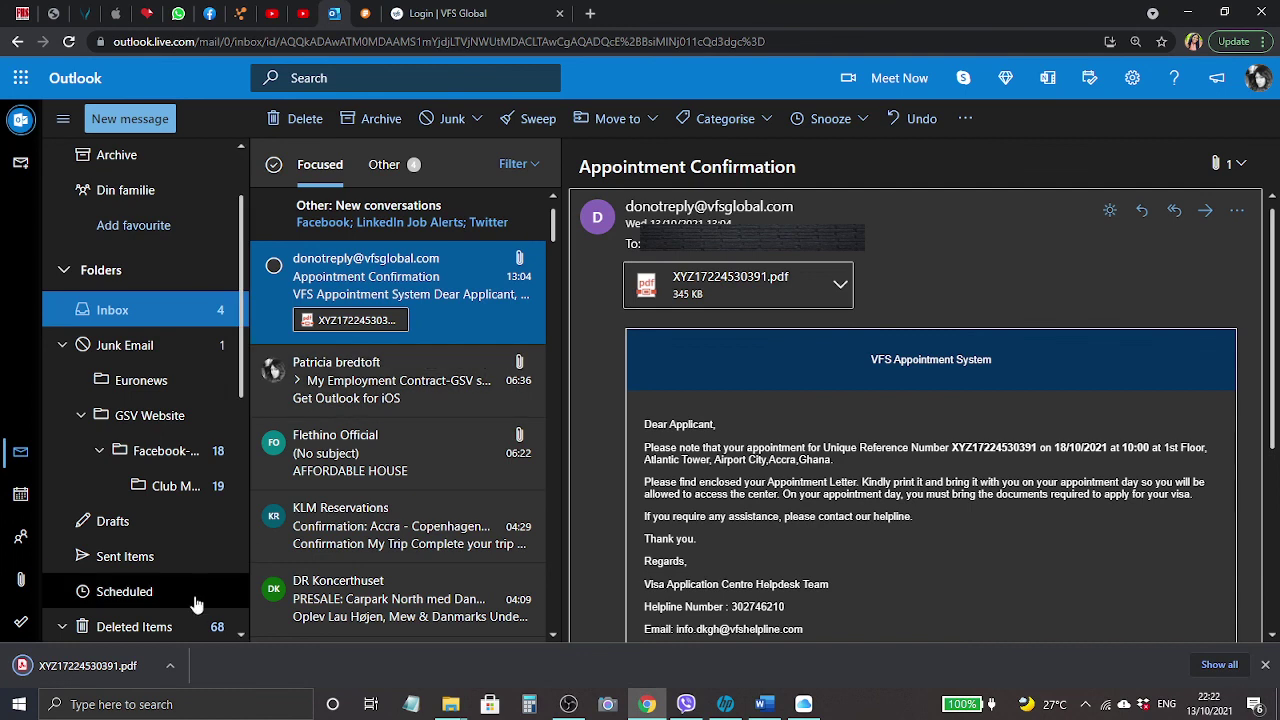
click(170, 665)
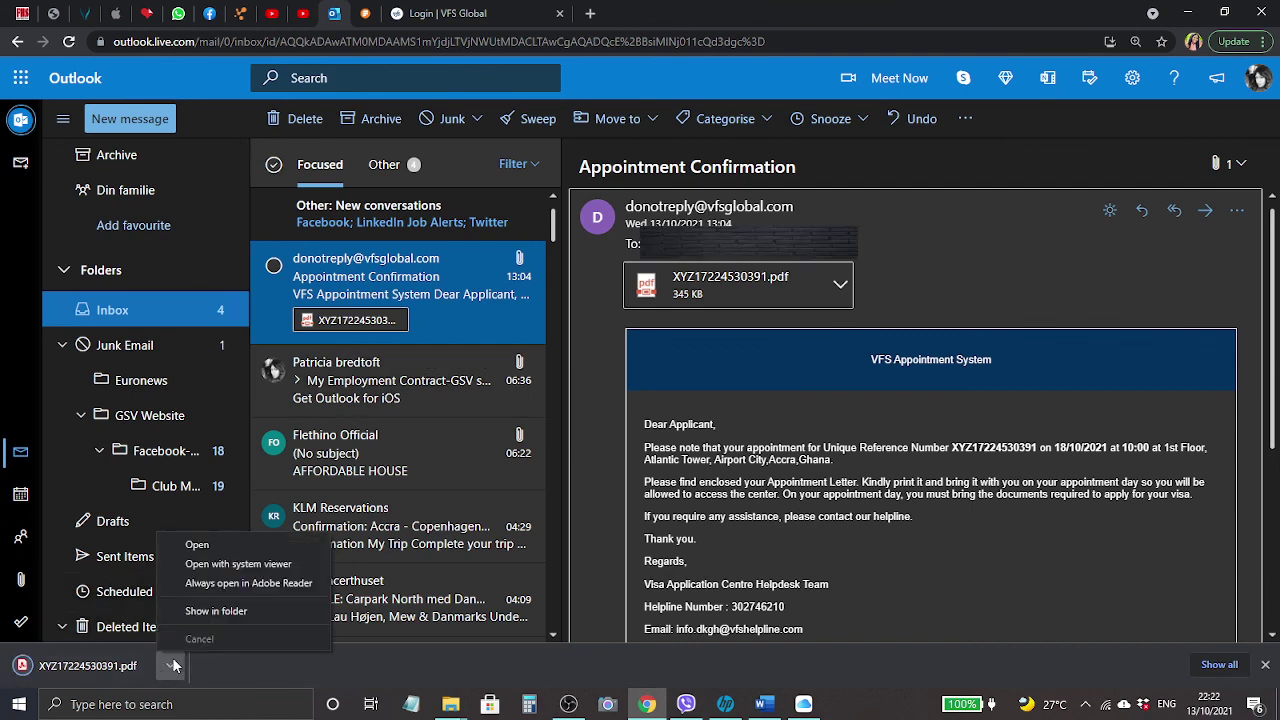
Step: Locate the downloaded appointment letter in the Downloads folder and open it in Adobe Reader
click(208, 610)
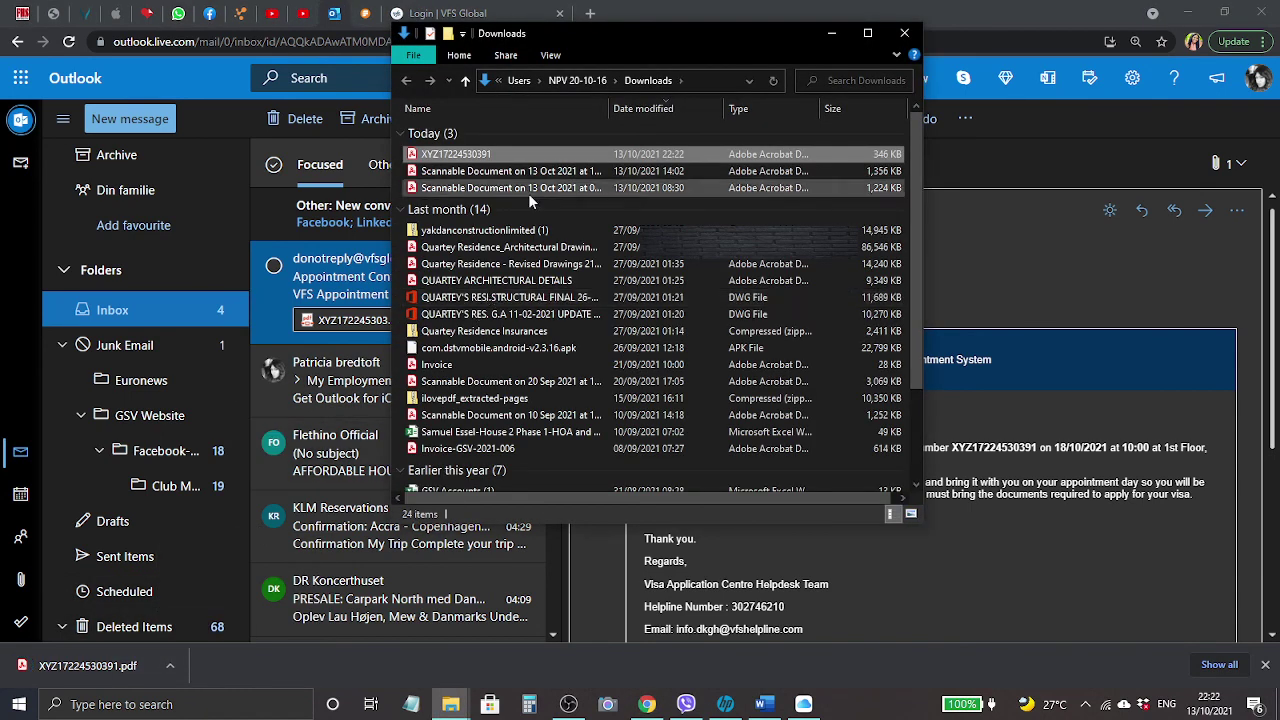
click(503, 152)
double_click(503, 152)
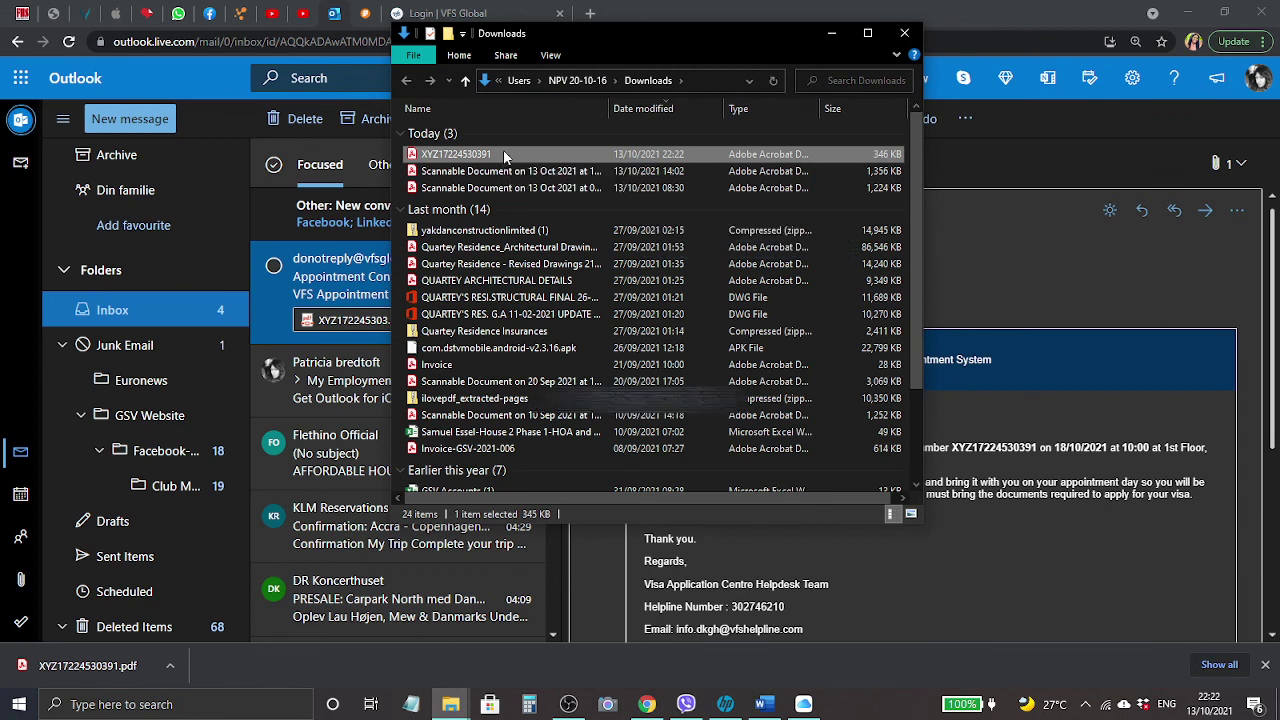